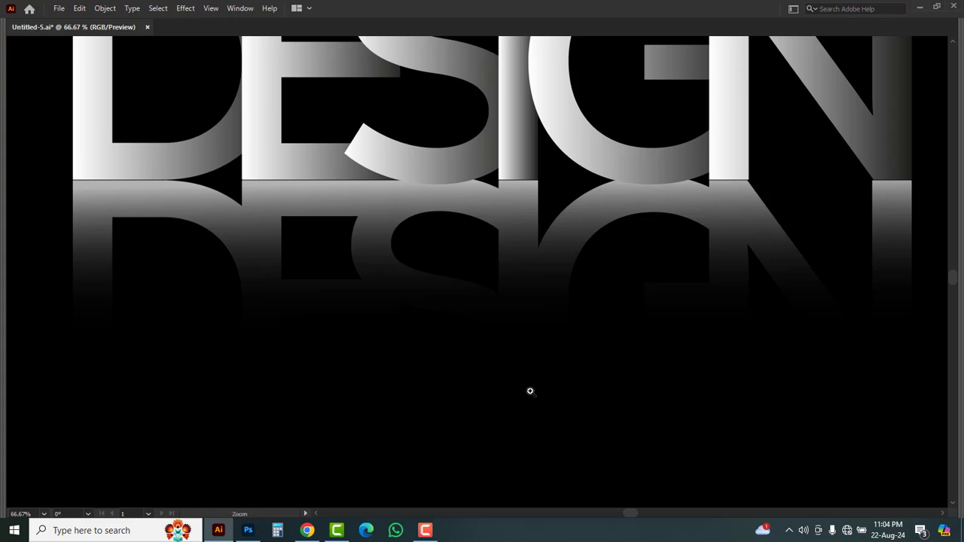
left_click(552, 285, "ctrl+alt")
left_click_drag(577, 226, 580, 340)
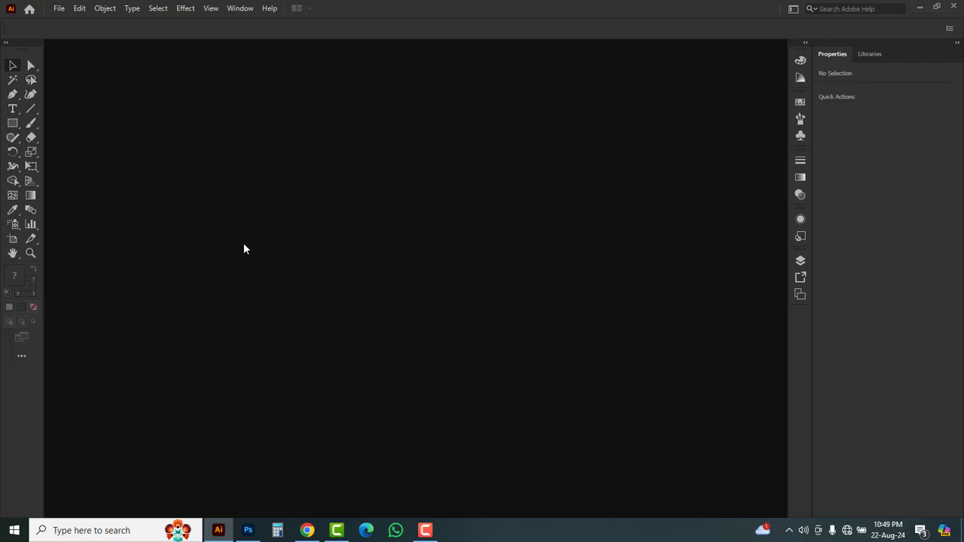
Step: Create a new document from the Web-Large preset at 1920 x 1080 px
left_click(59, 8)
left_click(70, 22)
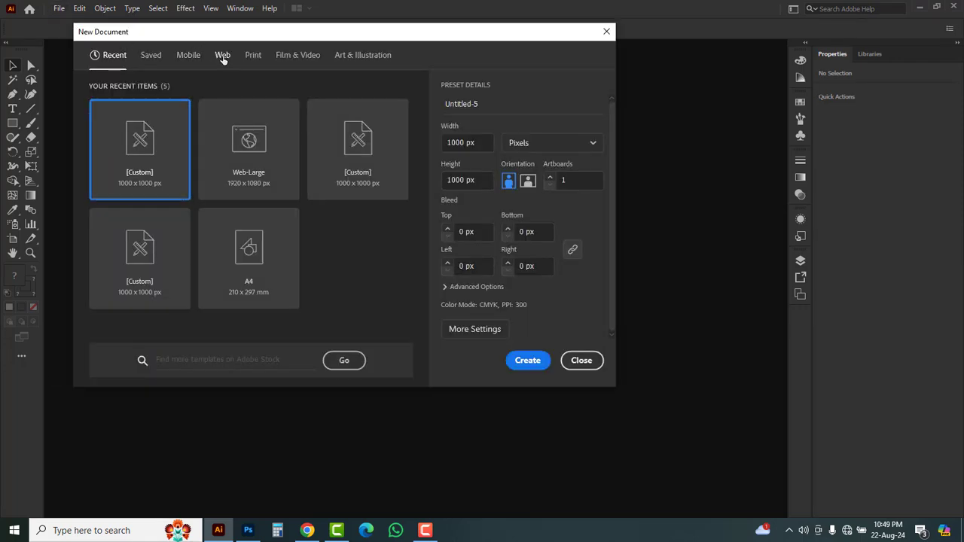
left_click(223, 57)
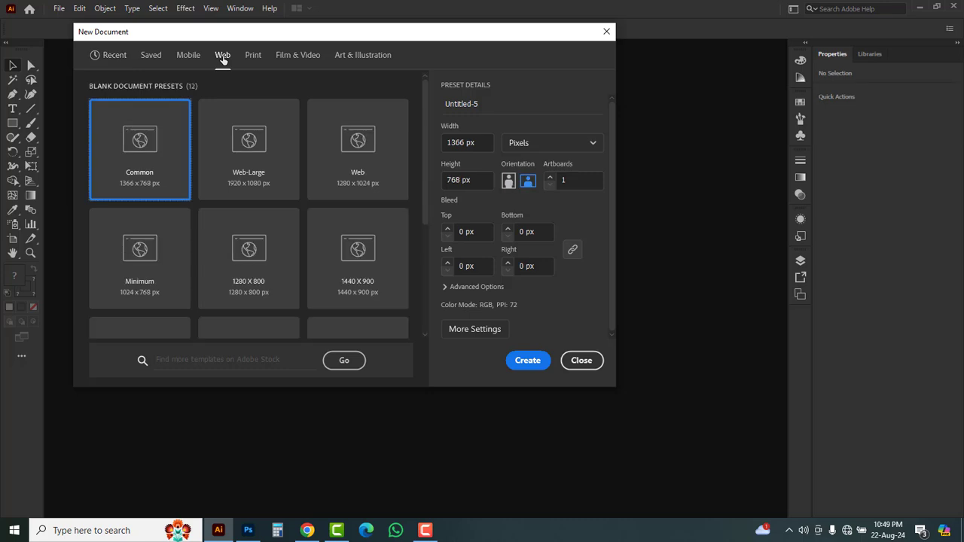
left_click(253, 153)
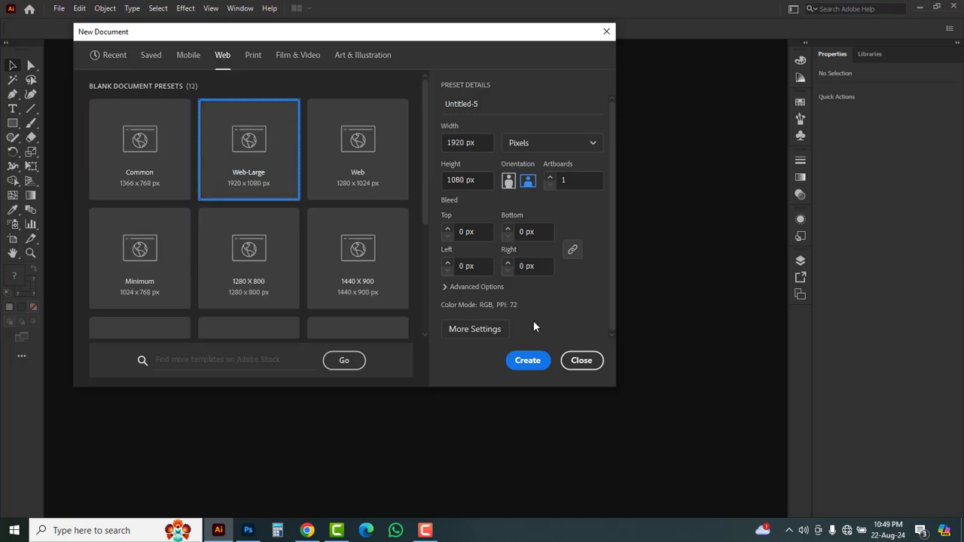
left_click(526, 362)
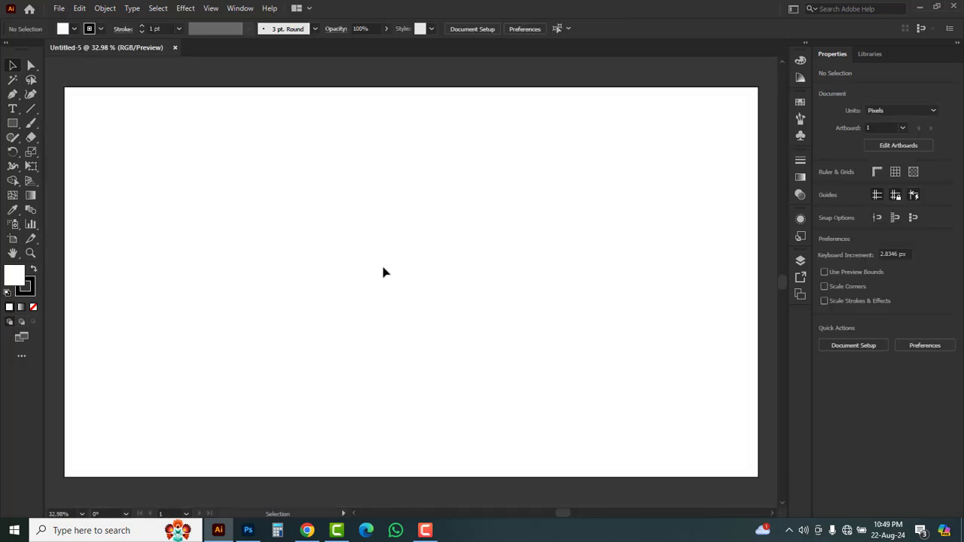
Step: Draw a 1920 x 1080 px rectangle covering the whole artboard
left_click(13, 123)
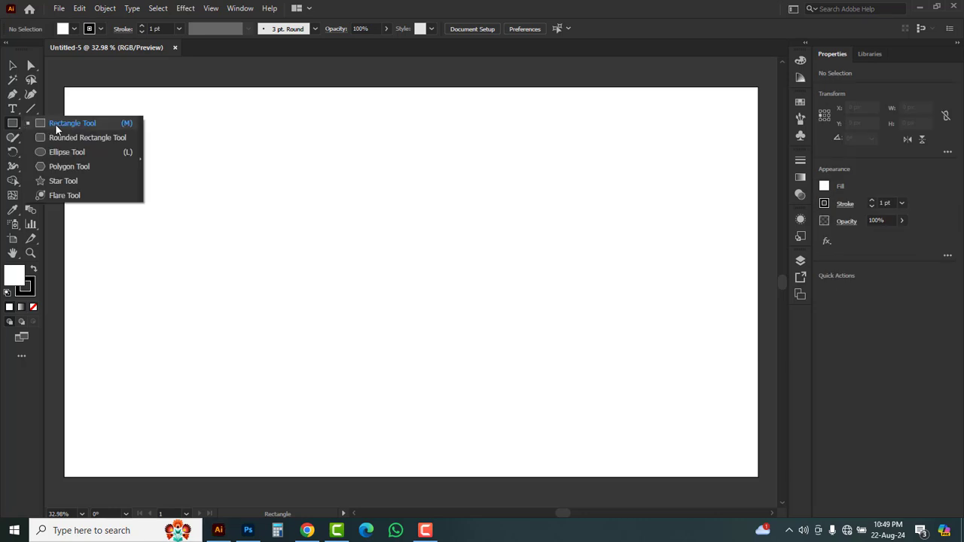
left_click(55, 123)
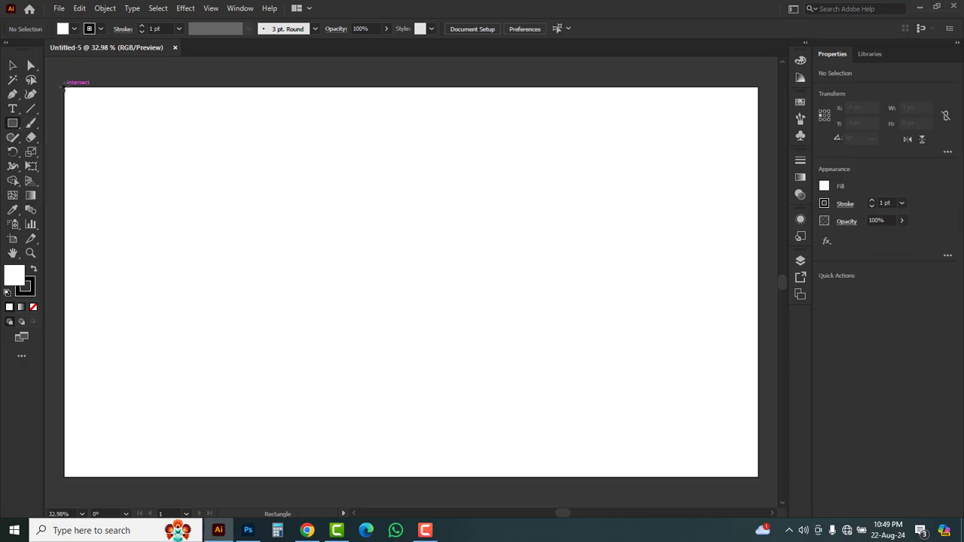
left_click_drag(65, 87, 757, 476)
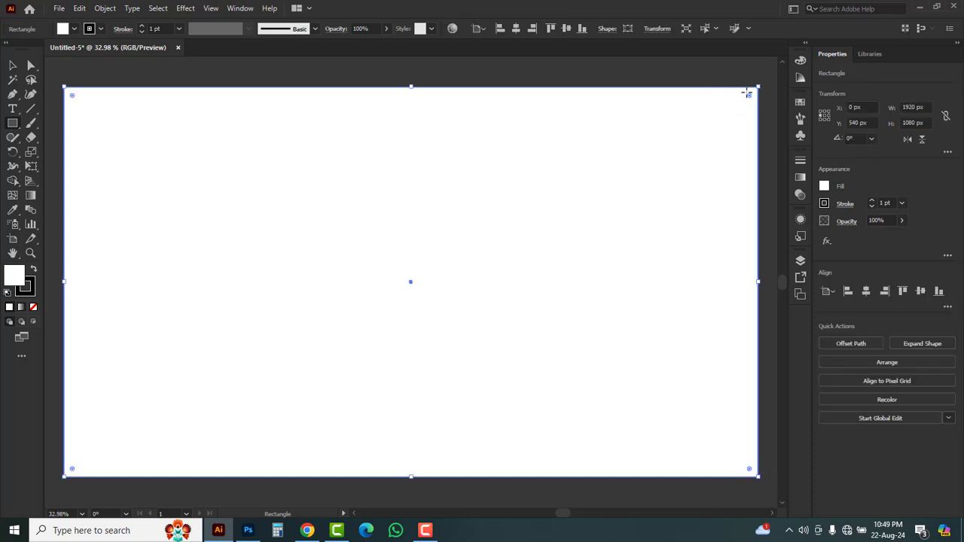
Step: Show the full color options, fill the background rectangle with black and remove its stroke
left_click(801, 65)
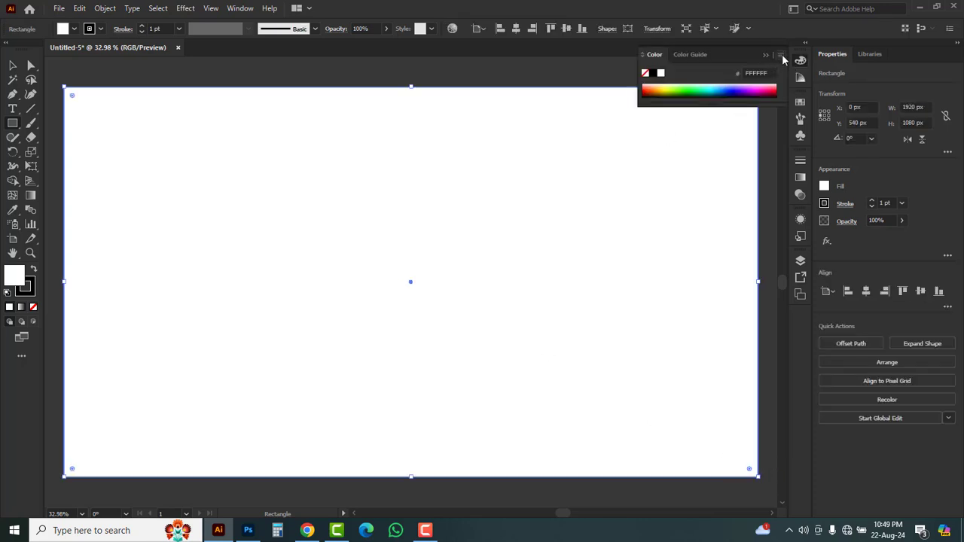
left_click(780, 55)
left_click(817, 60)
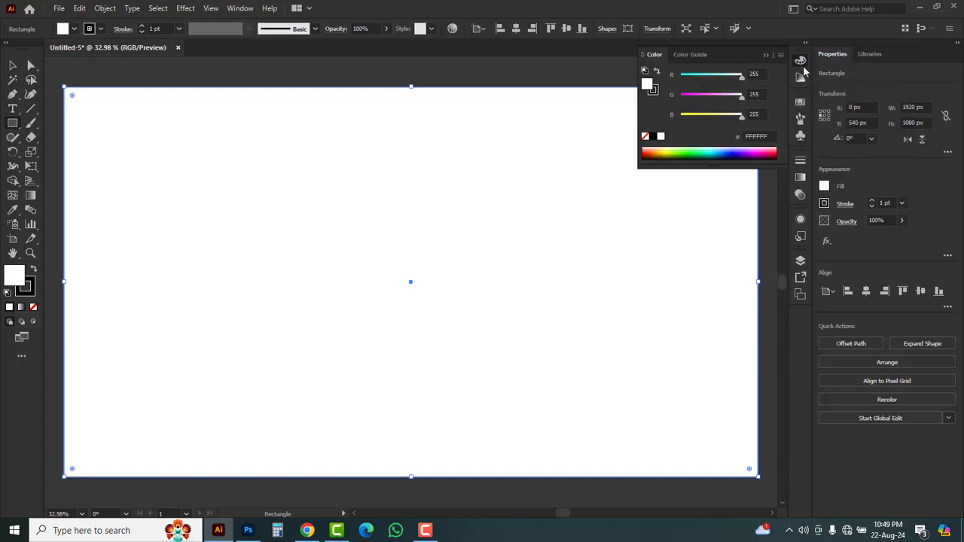
left_click(655, 137)
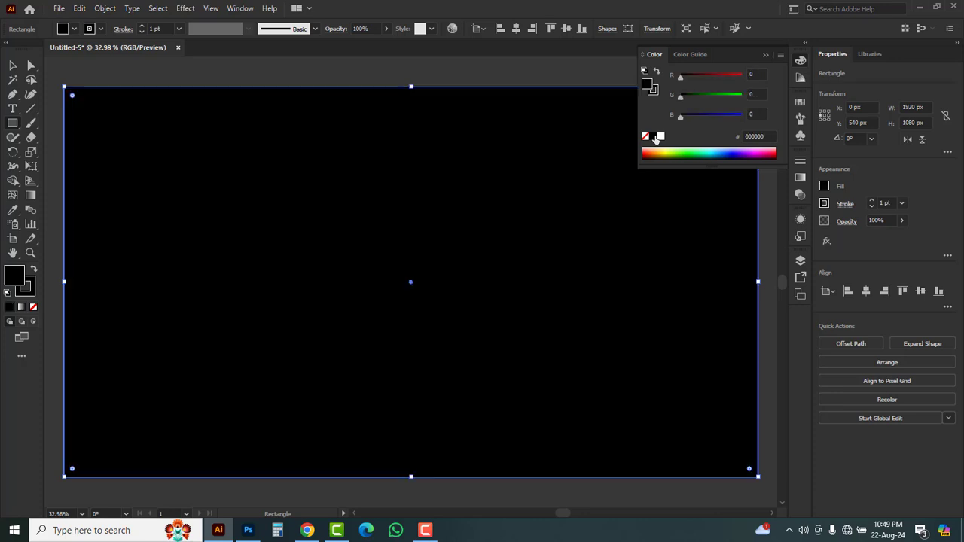
left_click(653, 92)
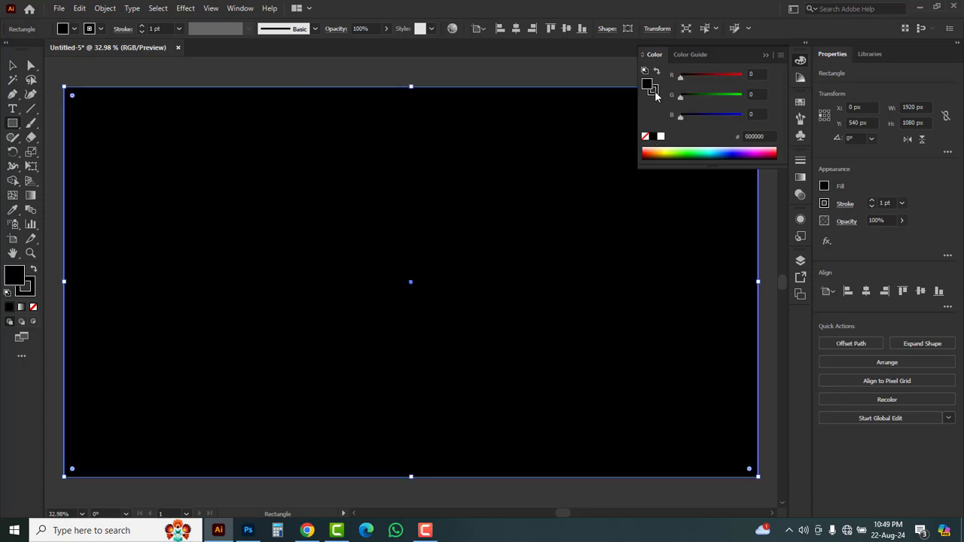
left_click(646, 137)
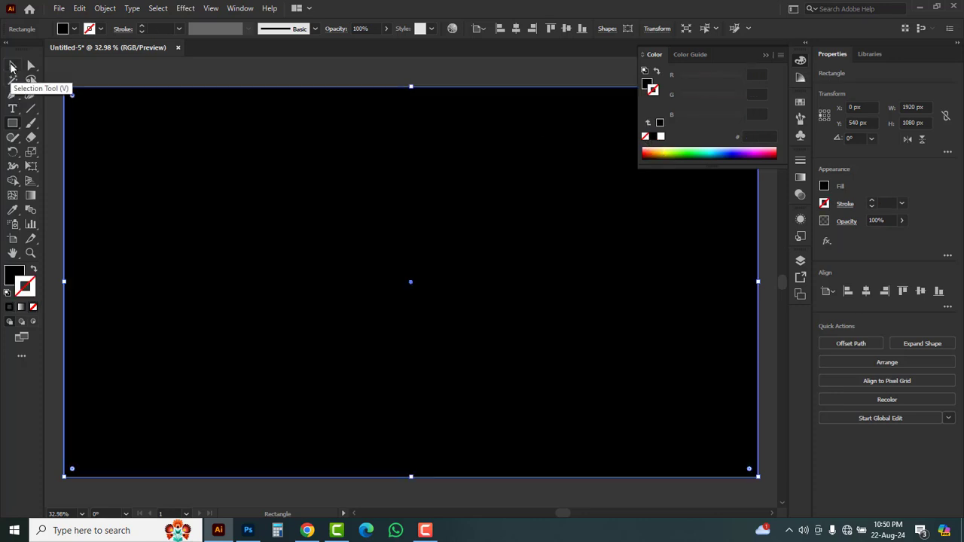
left_click(11, 66)
left_click(128, 81)
left_click_drag(228, 155, 303, 153)
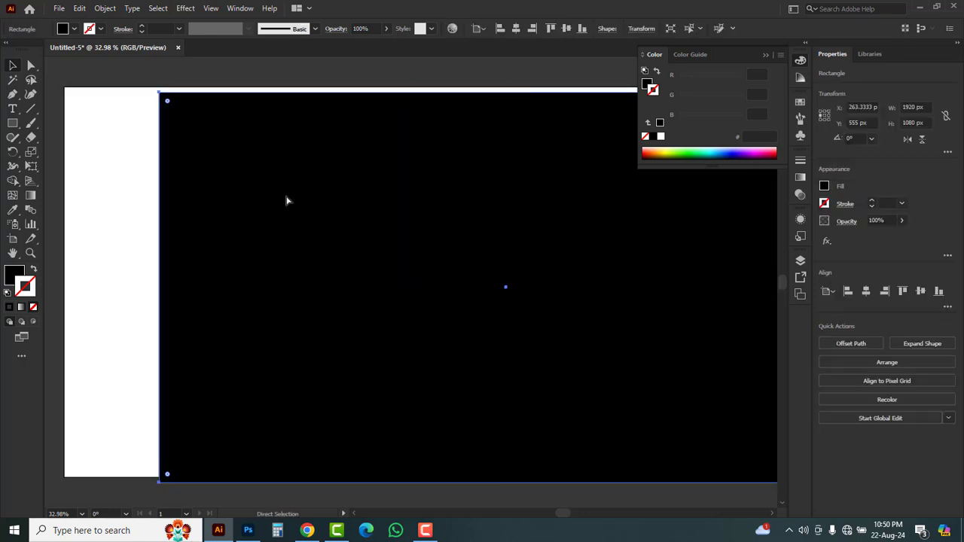
key("ctrl+z")
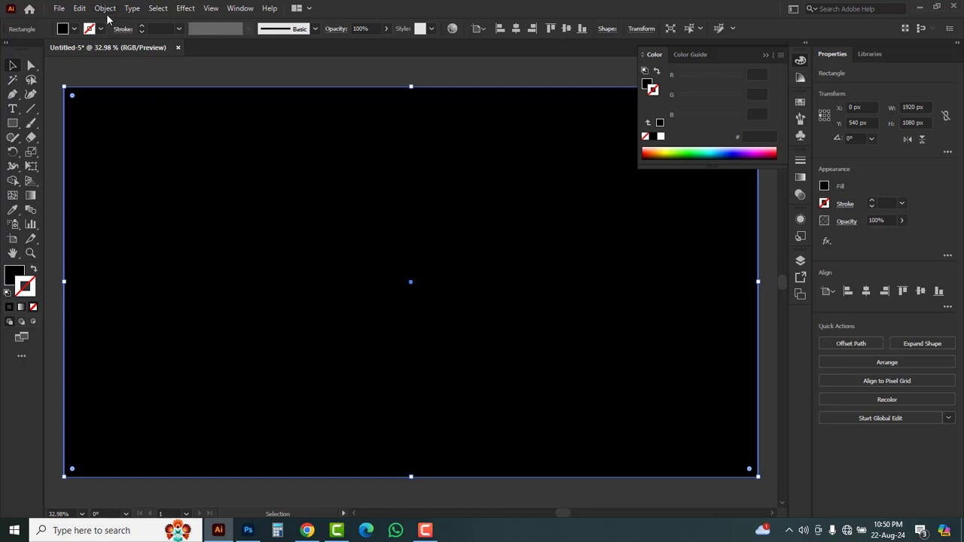
Step: Lock the black background rectangle
left_click(105, 9)
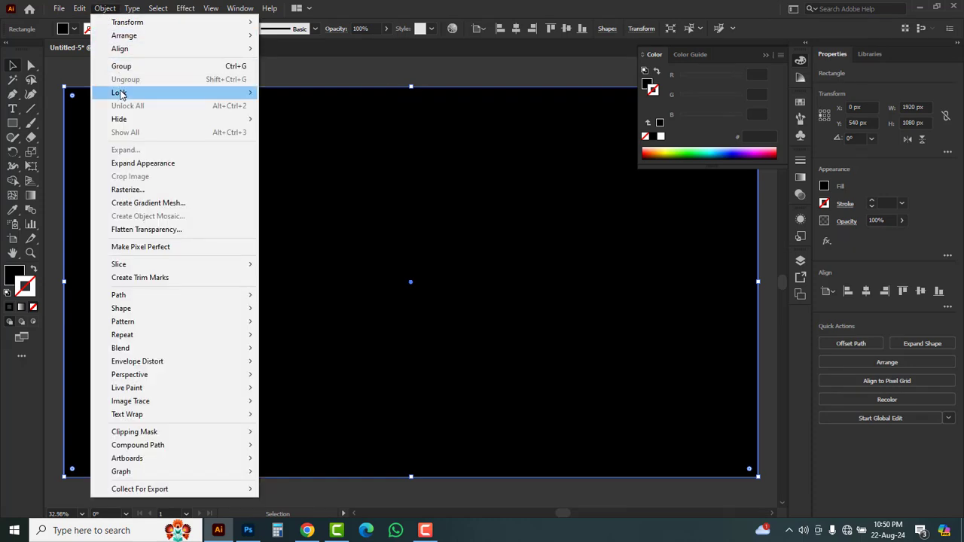
mouse_move(121, 93)
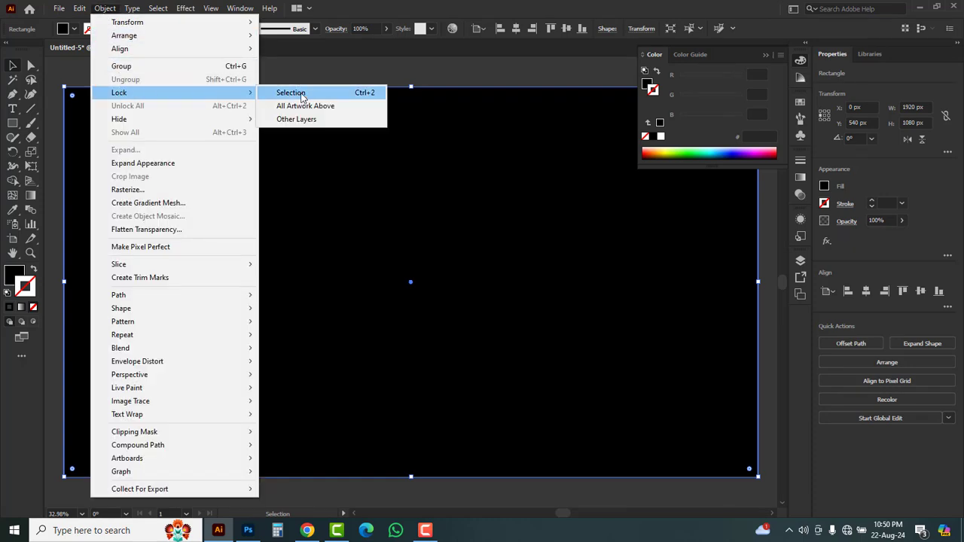
left_click(345, 93)
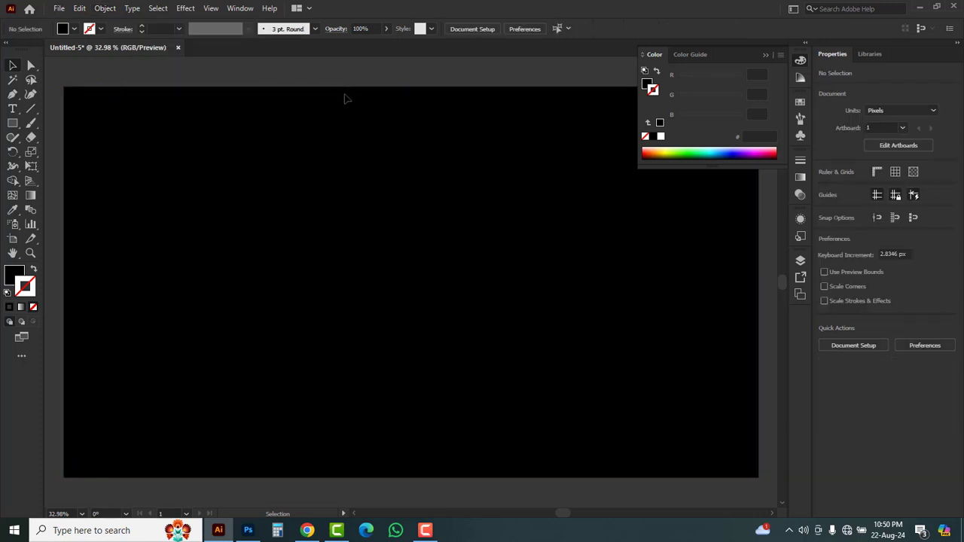
Step: Place a text object on the left half of the artboard, set its size to 200 pt and enter "D"
left_click(13, 109)
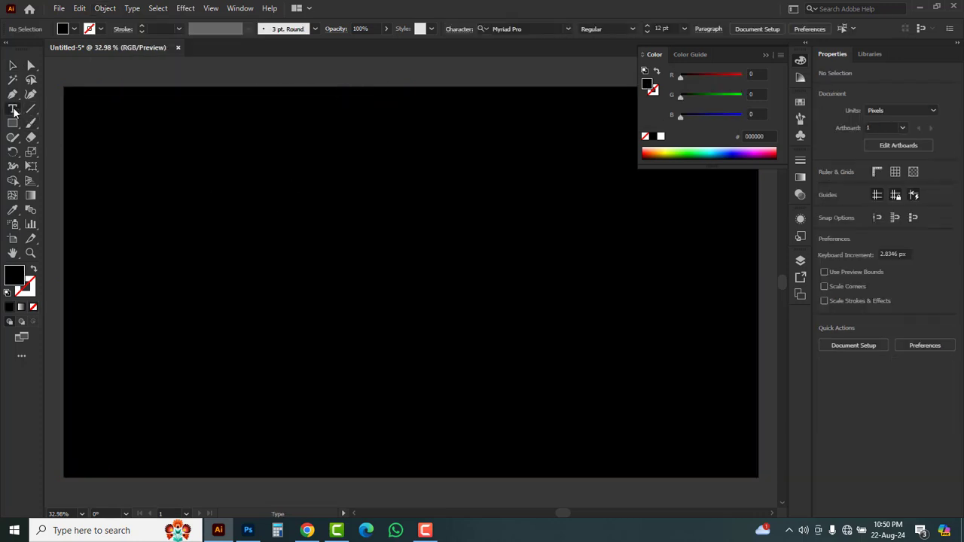
left_click(73, 108)
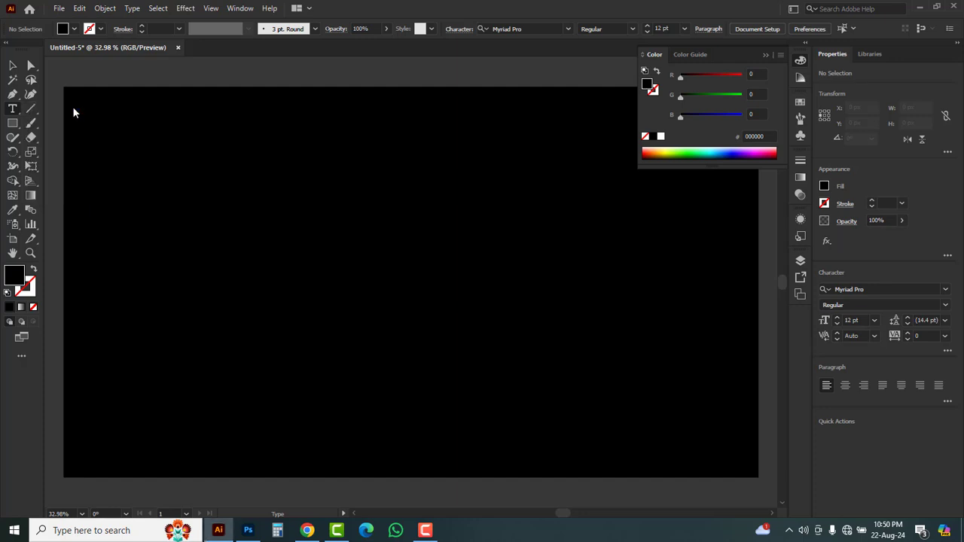
left_click(660, 137)
left_click(209, 256)
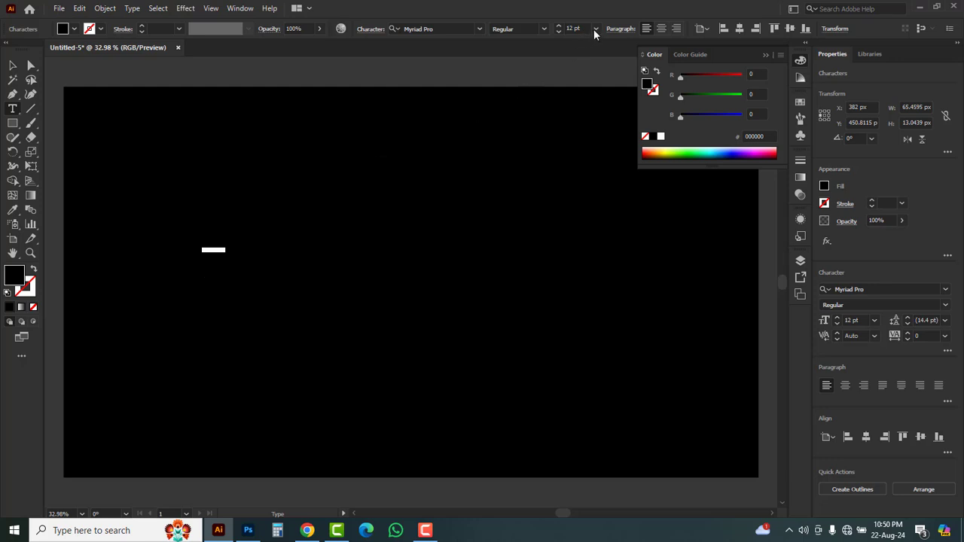
left_click(595, 30)
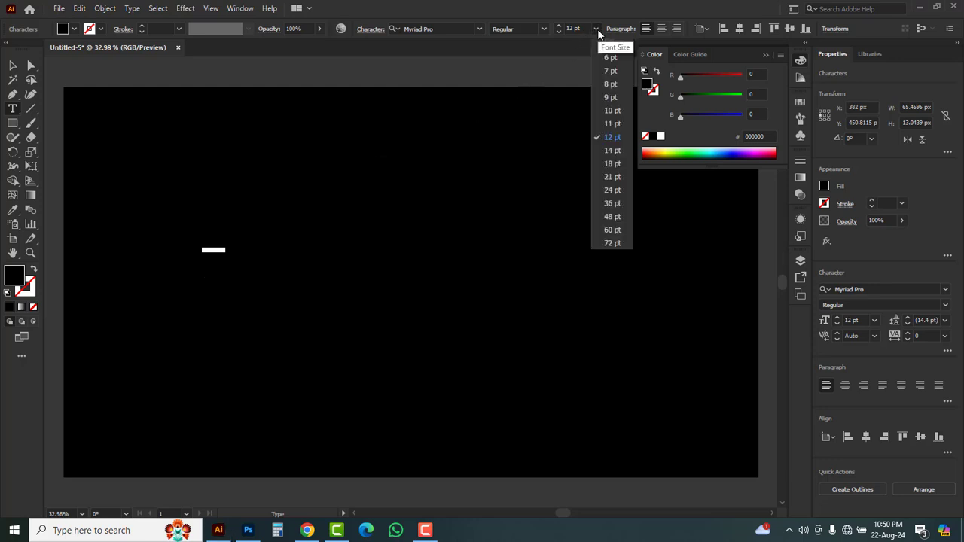
left_click(612, 244)
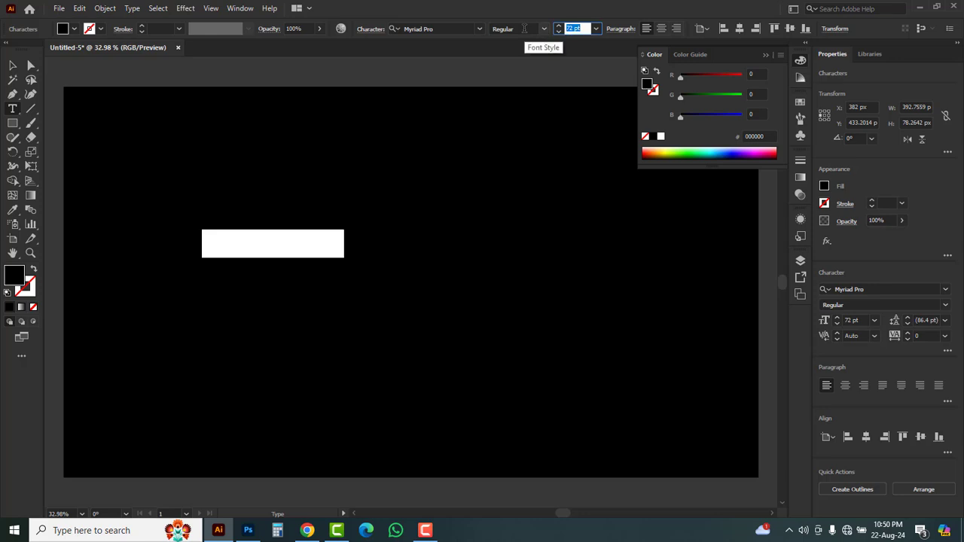
key("Return")
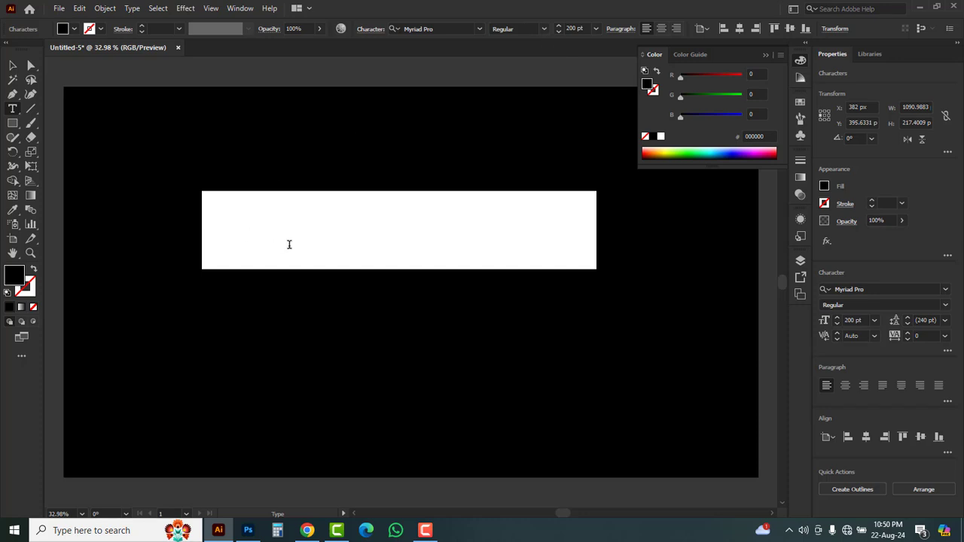
type("D")
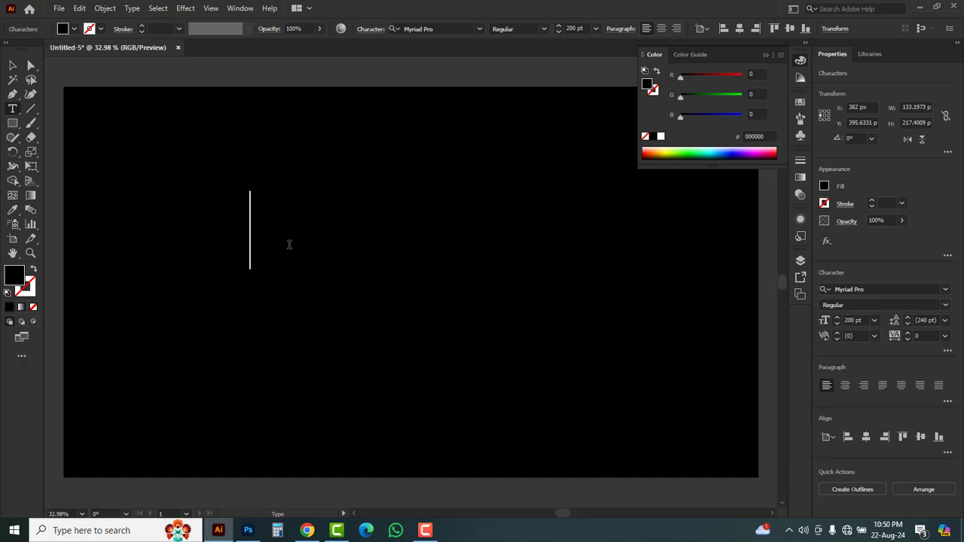
Step: Make the letter D white and set its font to Nexa Text Demo Bold
left_click(7, 67)
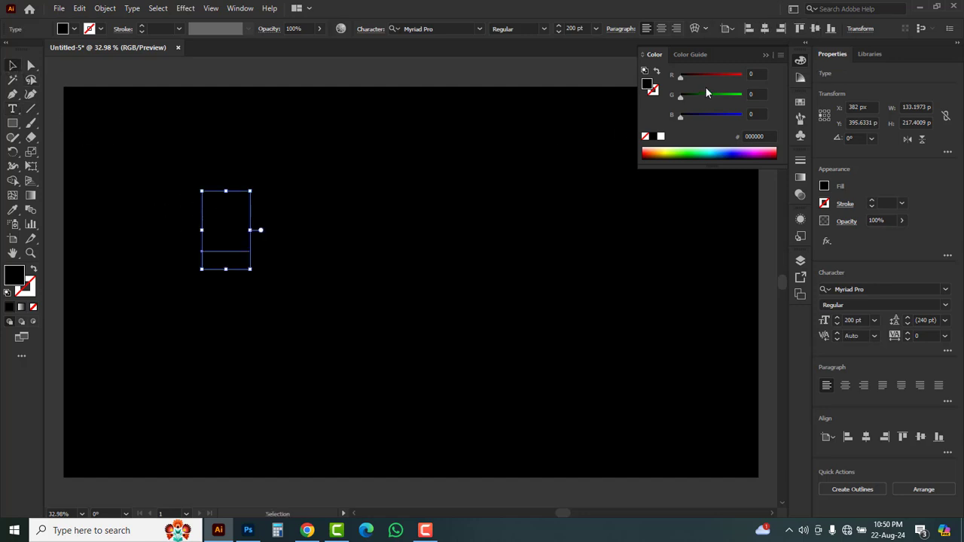
left_click(661, 137)
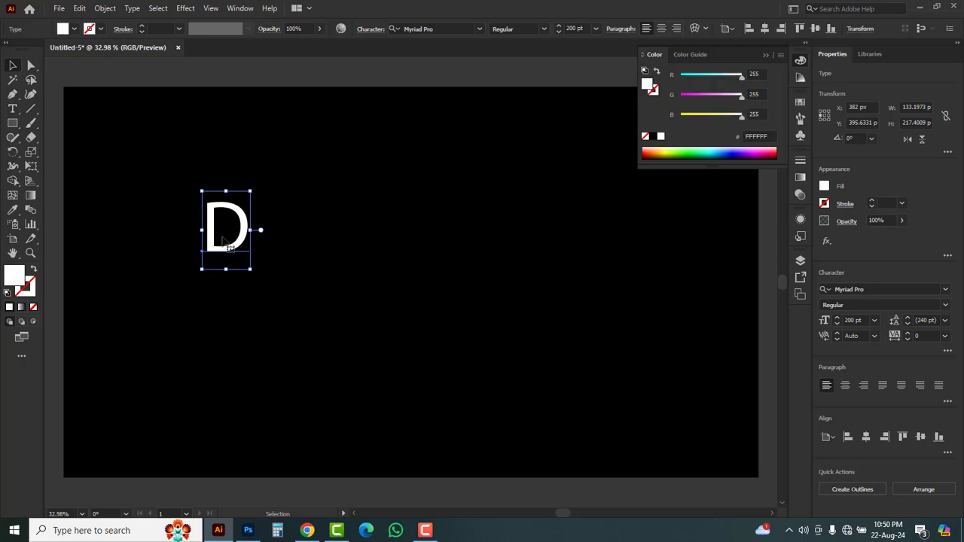
left_click(479, 29)
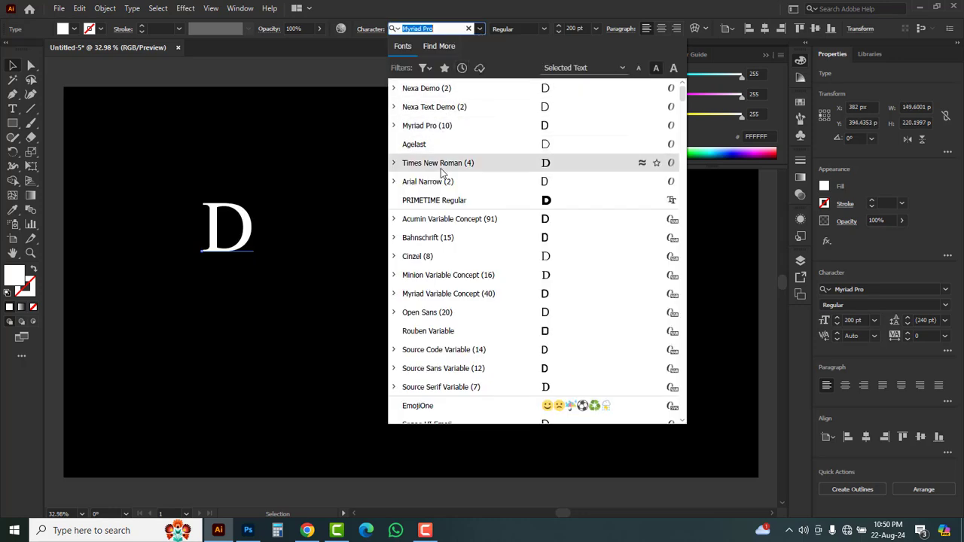
left_click(422, 111)
left_click(544, 29)
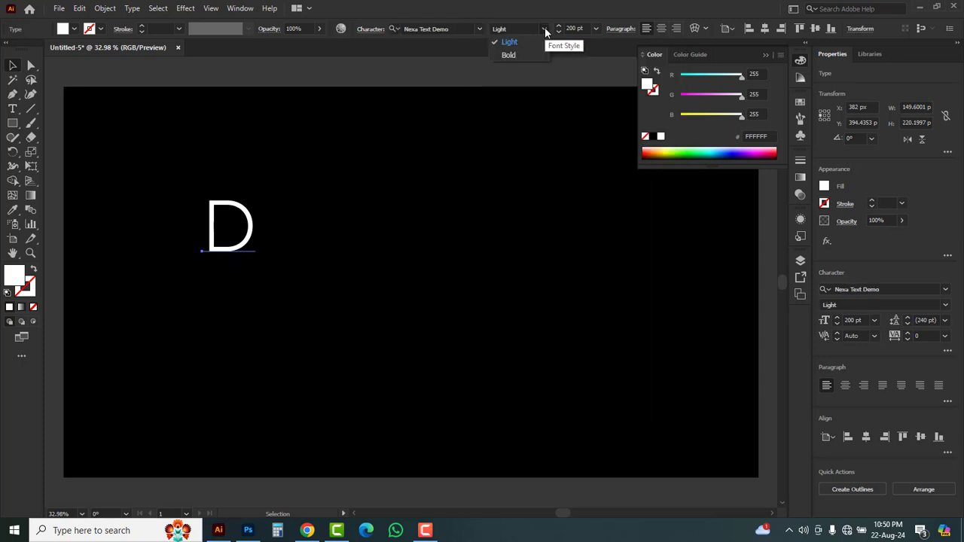
left_click(509, 55)
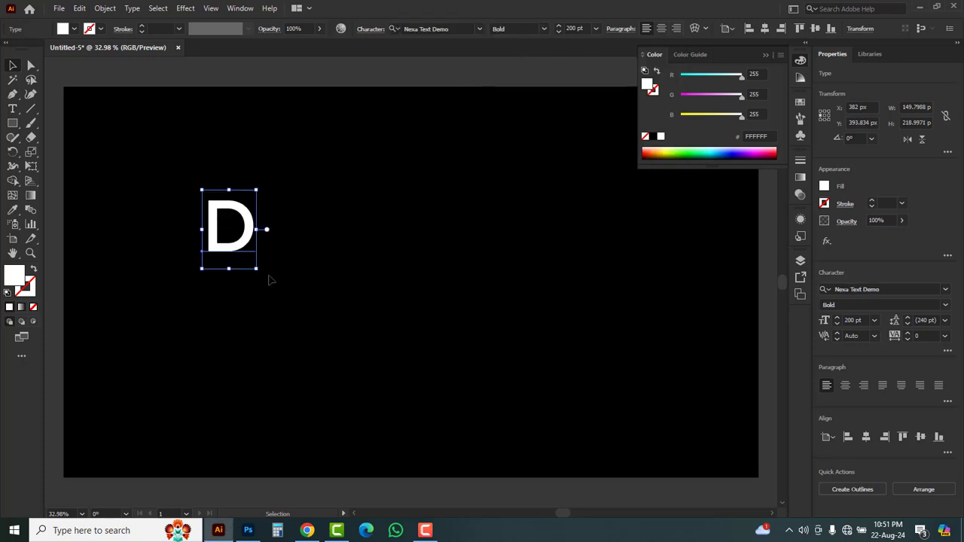
Step: Enlarge the letter D to about 400 pt and position it near the artboard's left edge
left_click_drag(256, 268, 284, 308)
left_click_drag(266, 244, 309, 275)
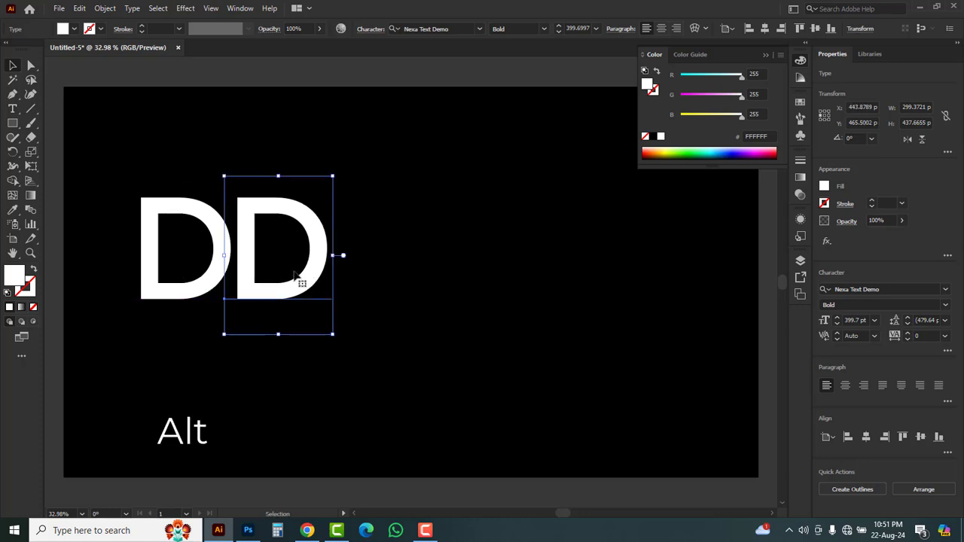
key("ctrl+z")
left_click_drag(214, 277, 316, 276, "alt")
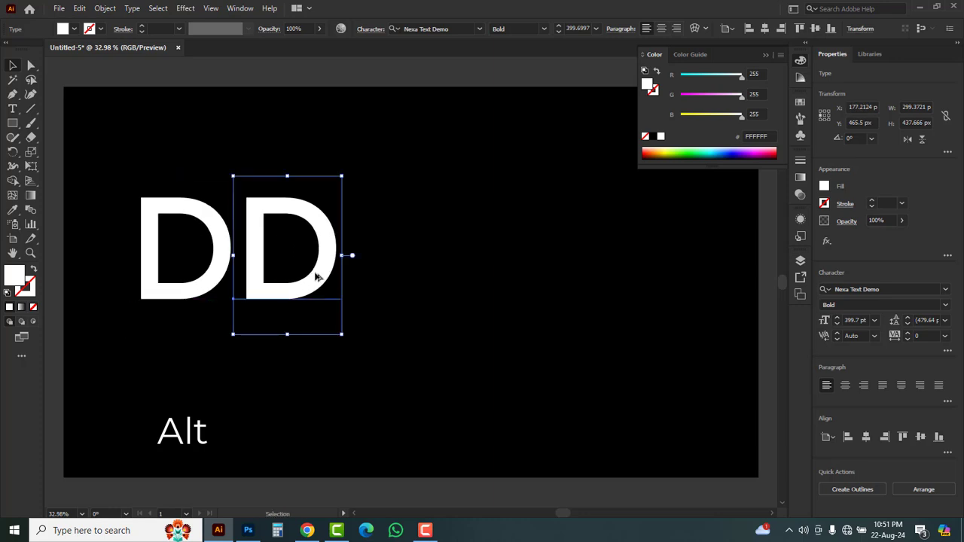
key("ctrl+z")
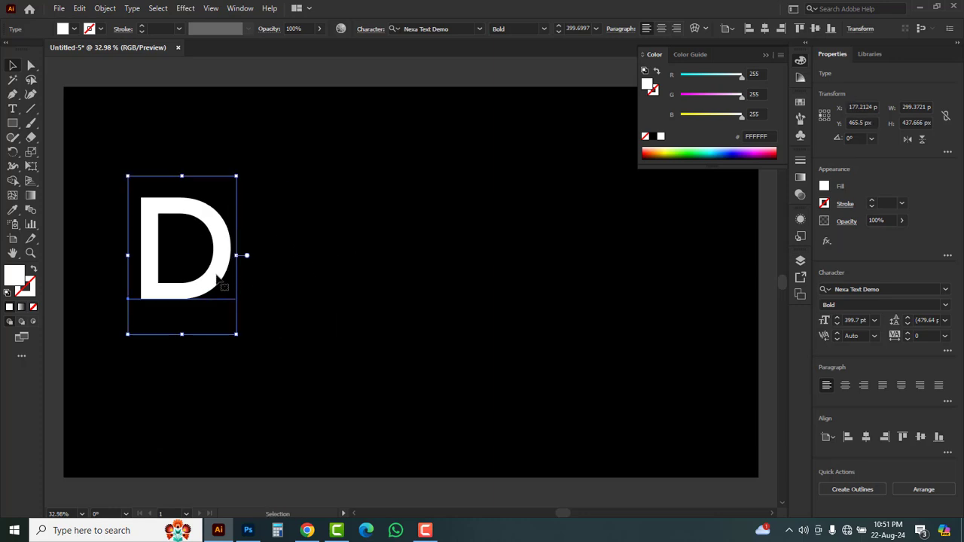
left_click_drag(218, 282, 253, 258)
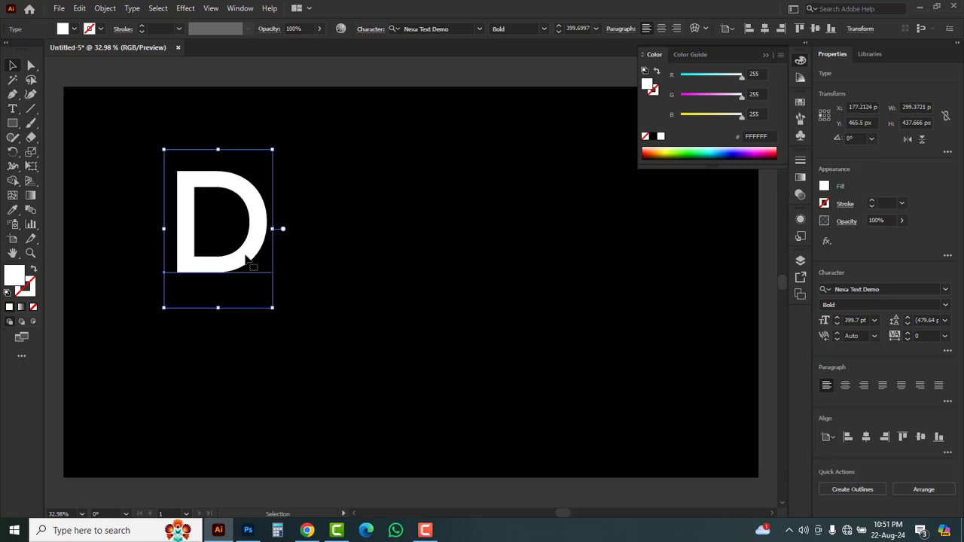
key("ctrl+z")
left_click(305, 286)
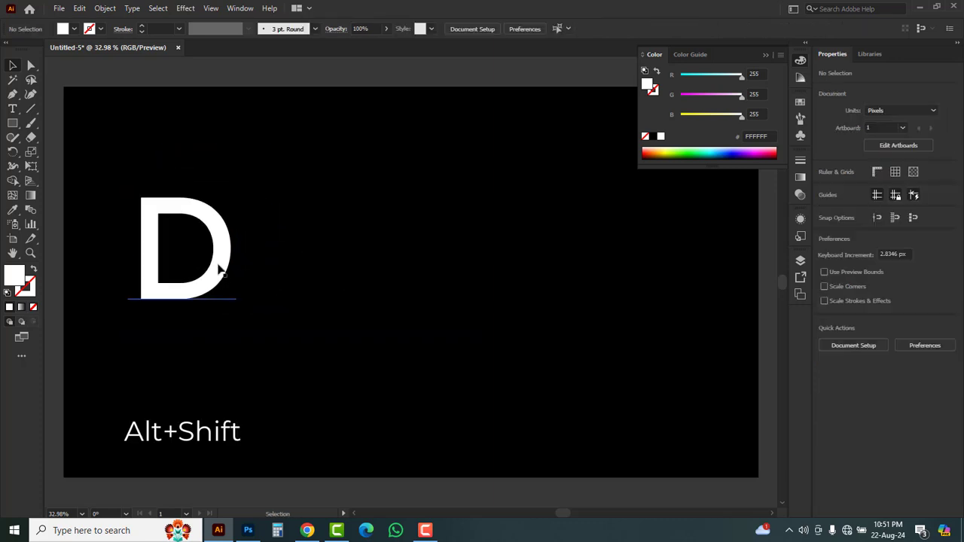
Step: Copy the letter D horizontally and repeat the copy until six D's stand in a row, about 268 px apart
left_click(219, 269)
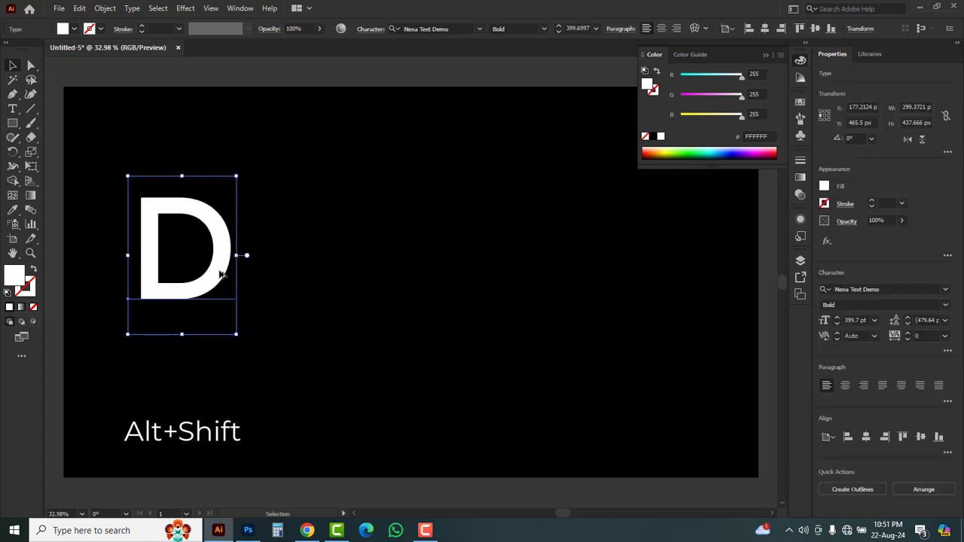
left_click_drag(222, 275, 315, 254)
key("ctrl+d")
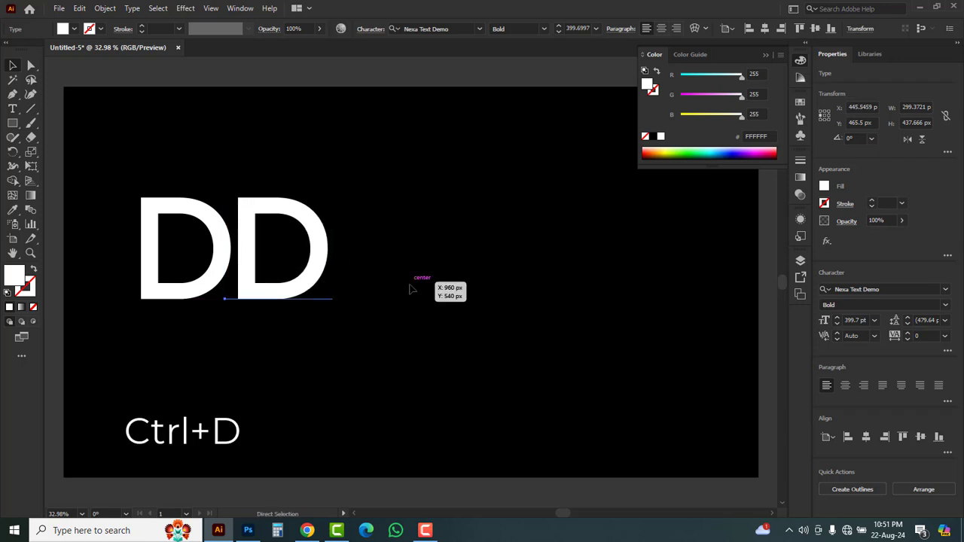
key("ctrl+d")
key("ctrl+d")
key("ctrl+d")
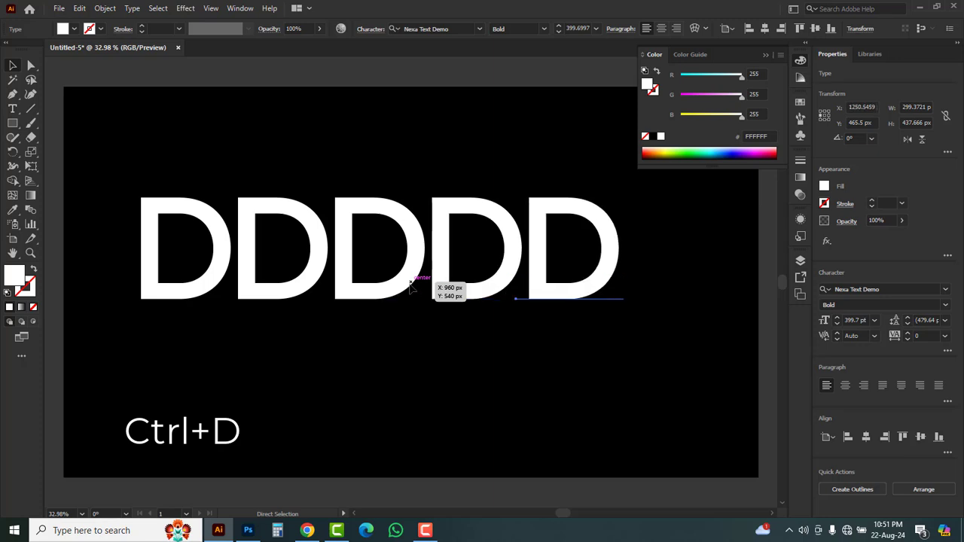
key("ctrl+d")
Step: Change the five copied letters in order to E, S, I, G and N so the row spells DESIGN
key("t")
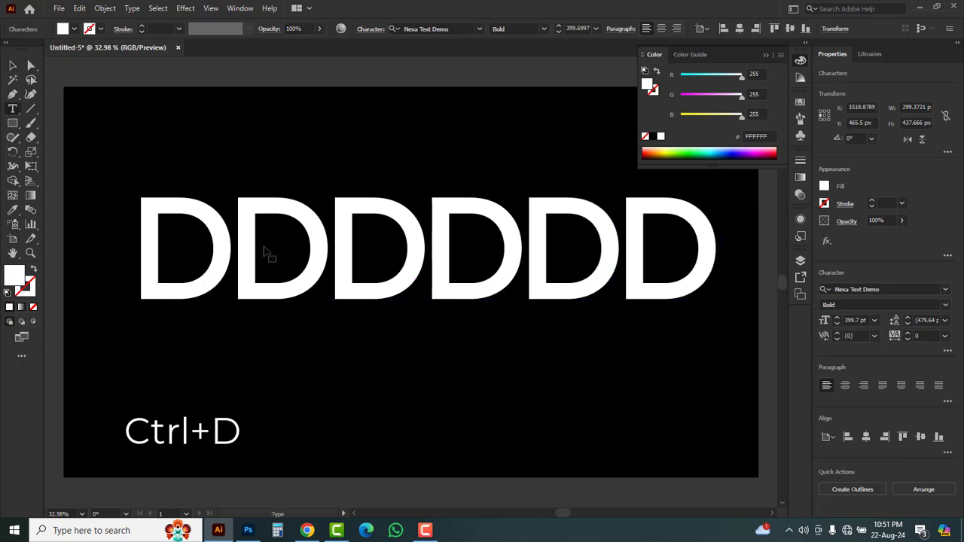
double_click(265, 254)
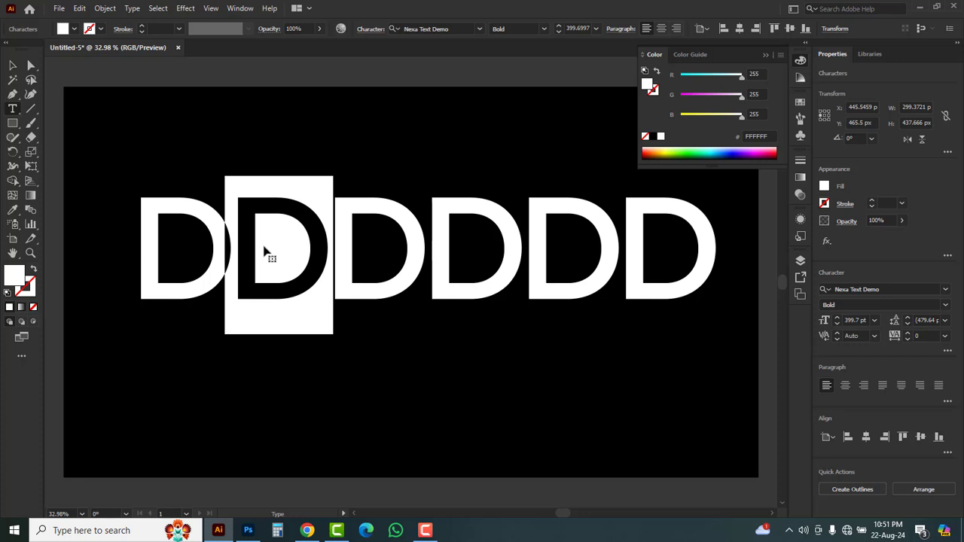
type("E")
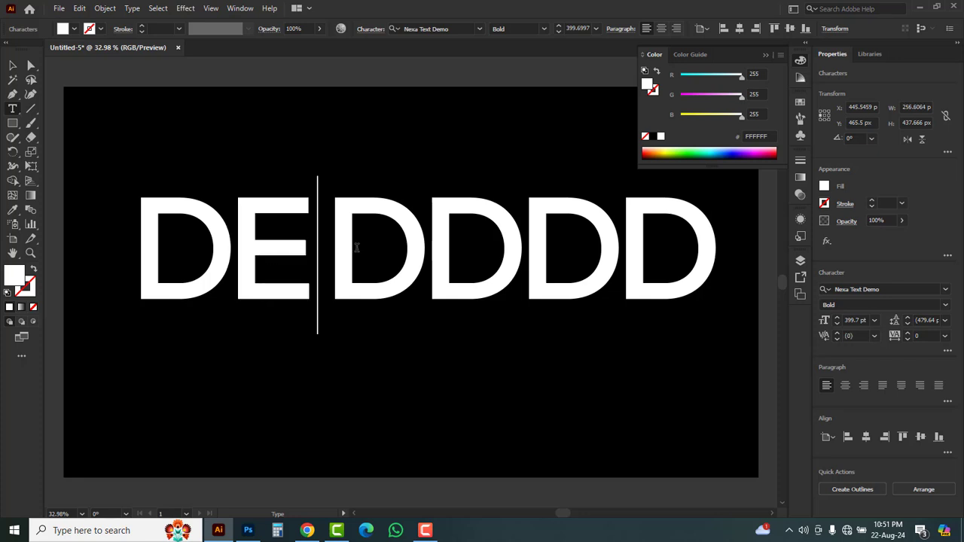
double_click(357, 247)
type("S")
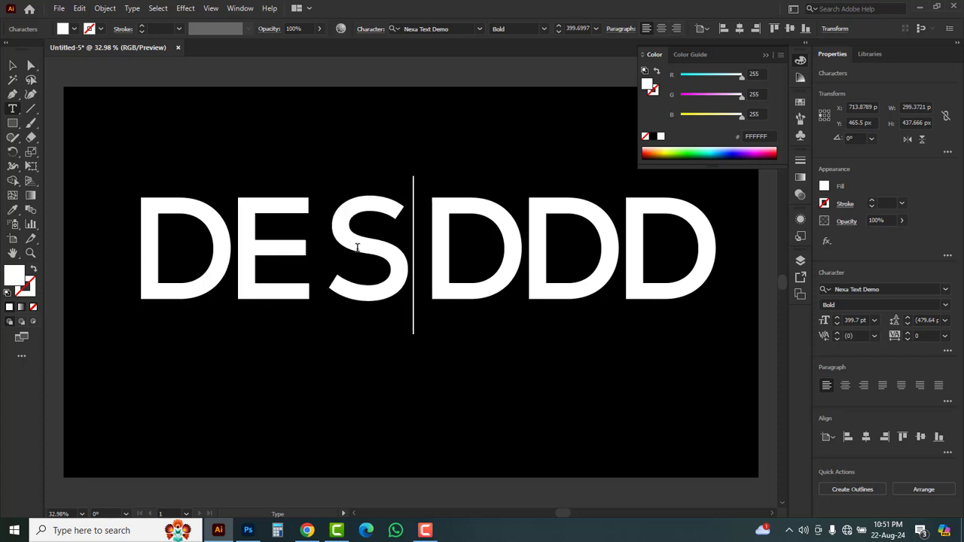
key("shift+Right")
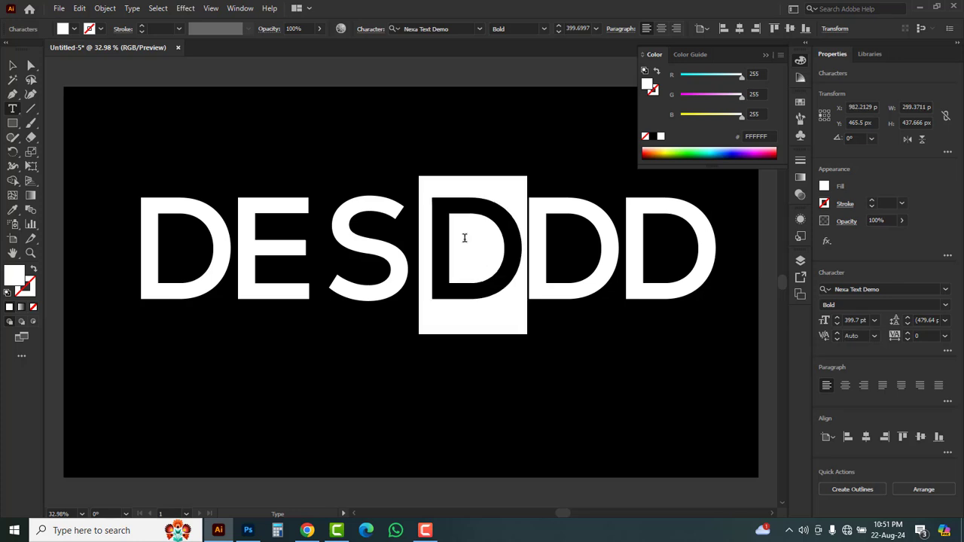
type("I")
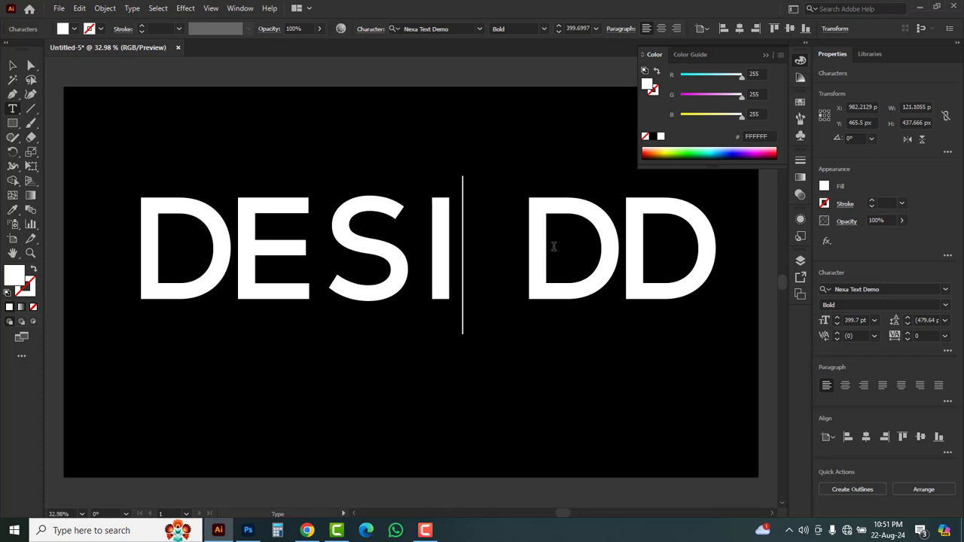
left_click(555, 243)
key("shift+Right")
type("G")
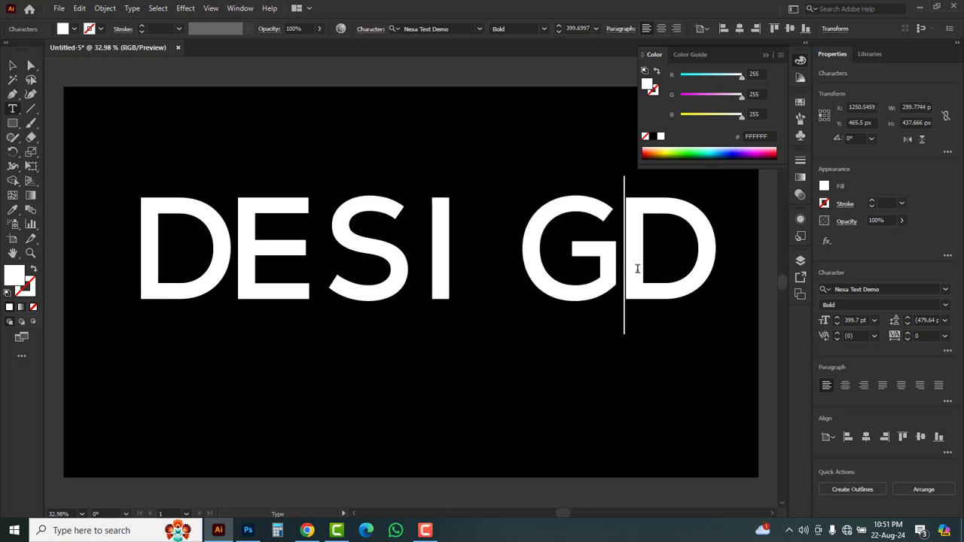
key("shift+Right")
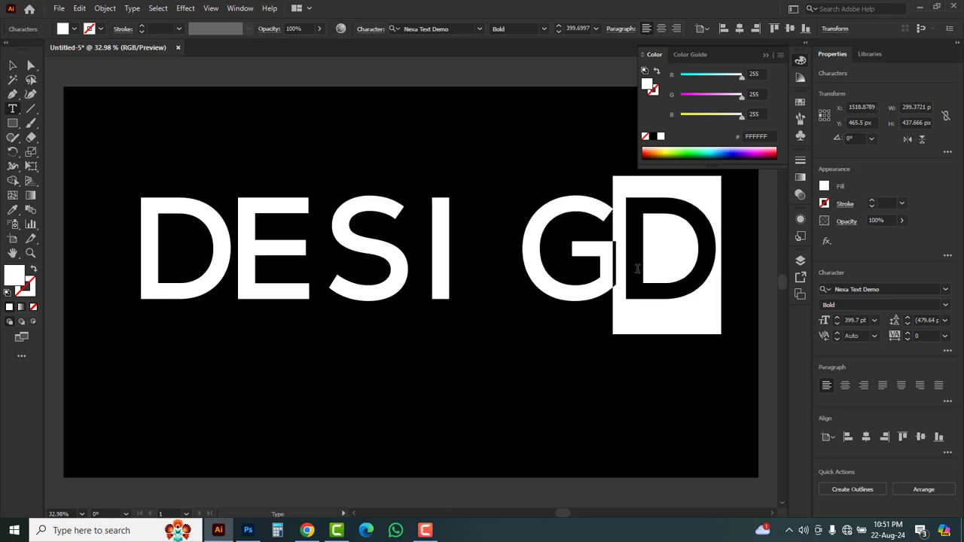
type("N")
Step: Even out the letter spacing by moving G close to I, N close to G, and I slightly towards S
left_click(13, 65)
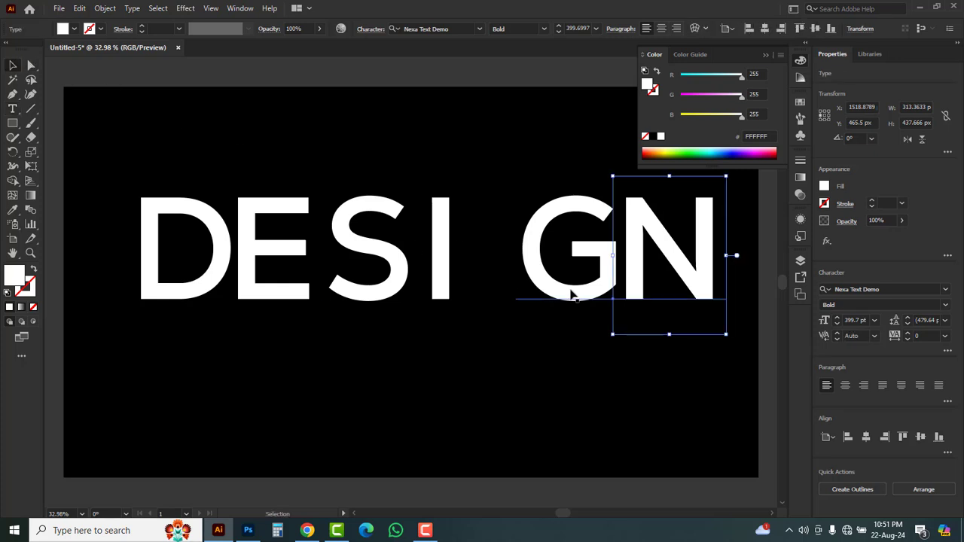
left_click_drag(559, 291, 516, 294)
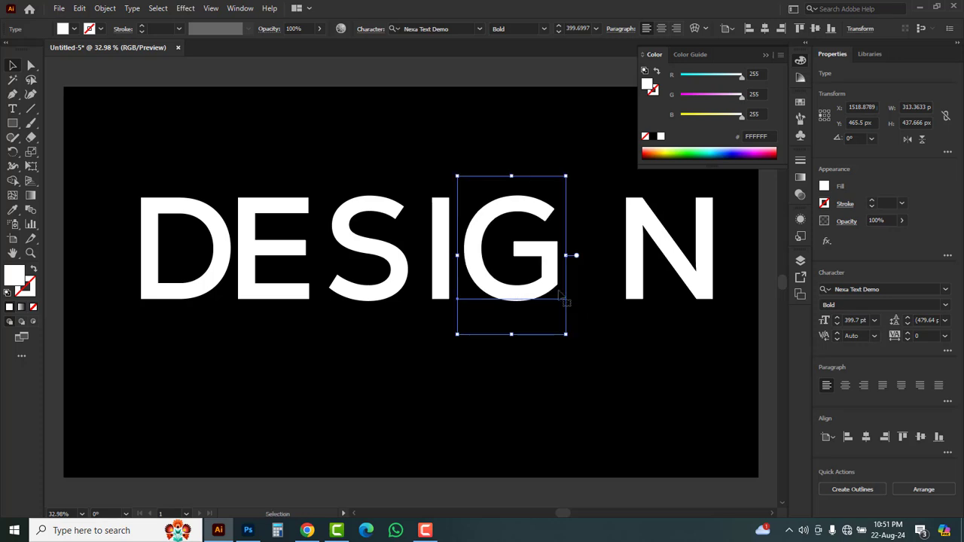
left_click_drag(638, 294, 585, 291)
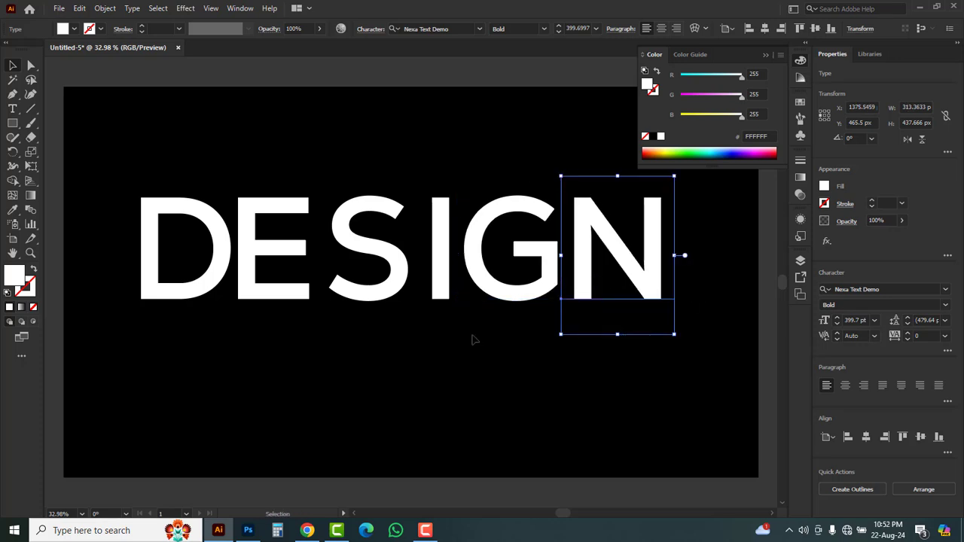
left_click_drag(437, 293, 434, 292)
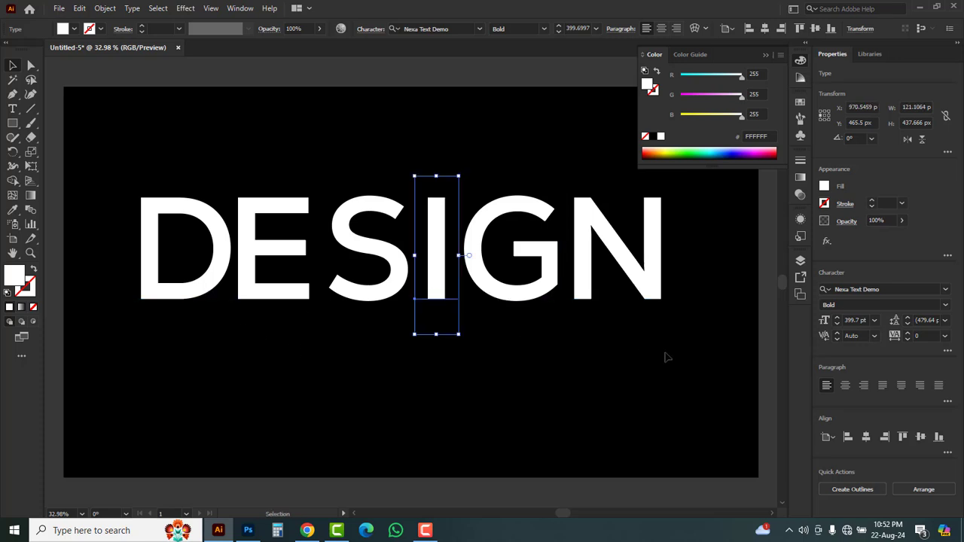
Step: Convert all six DESIGN letters from text to outlines
left_click_drag(666, 358, 190, 241)
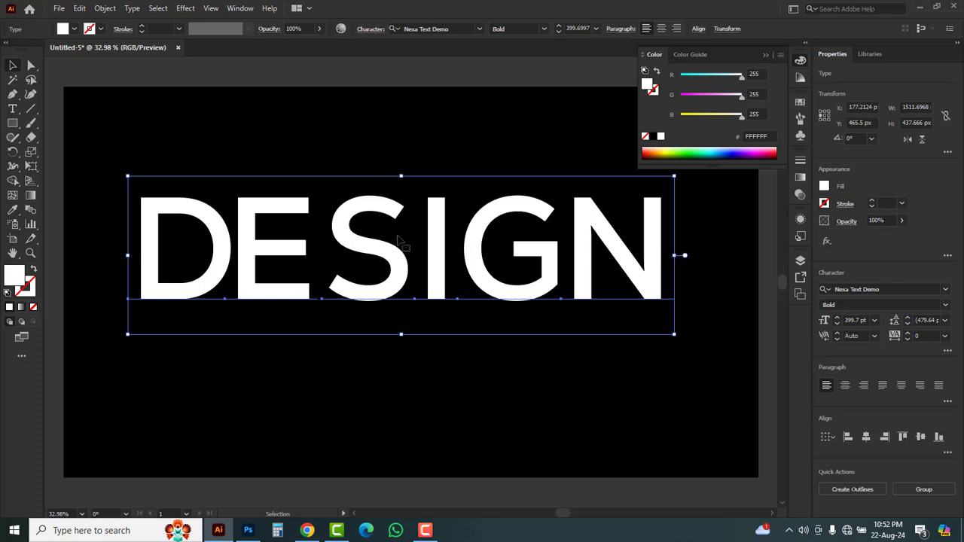
right_click(250, 234)
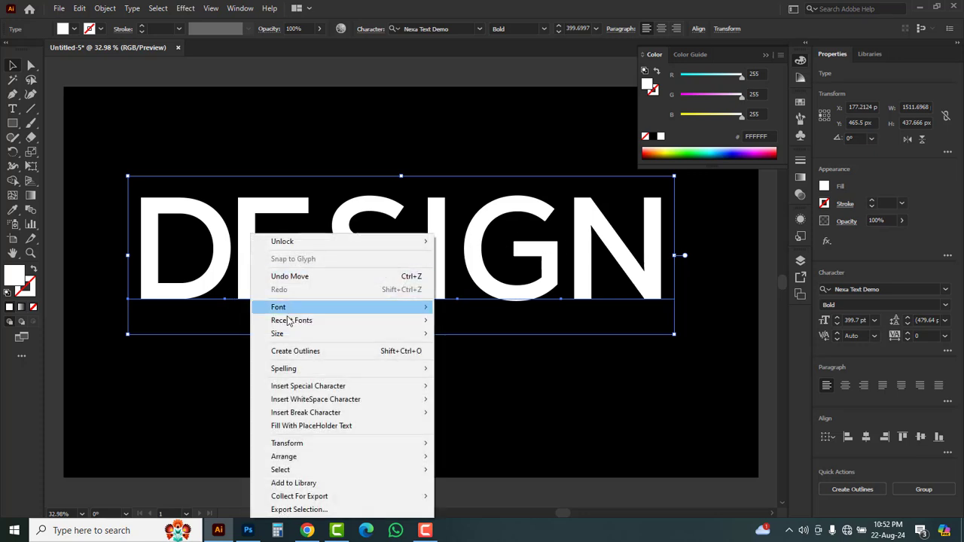
left_click(391, 357)
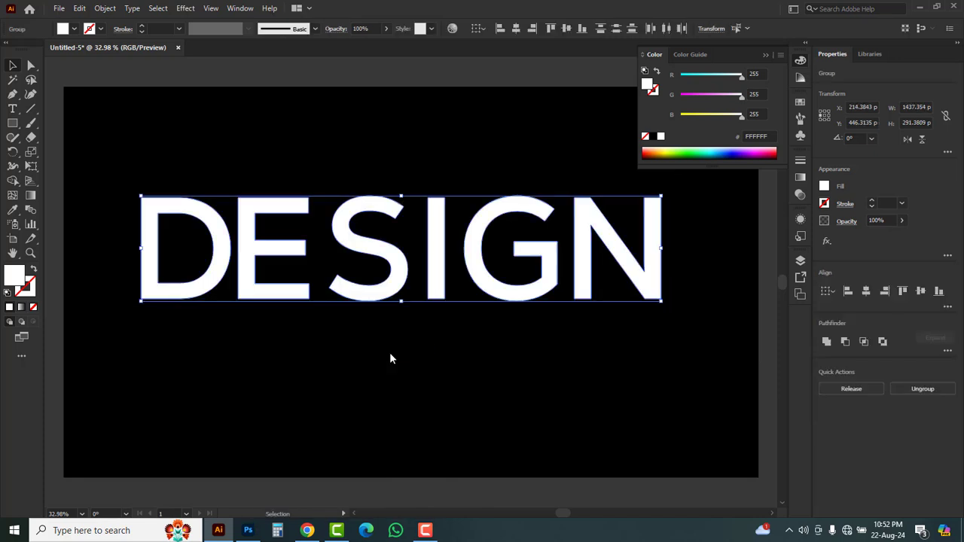
left_click(389, 358)
Step: Fill the outlined letter D with a linear white-to-black gradient at 0°
left_click(221, 255)
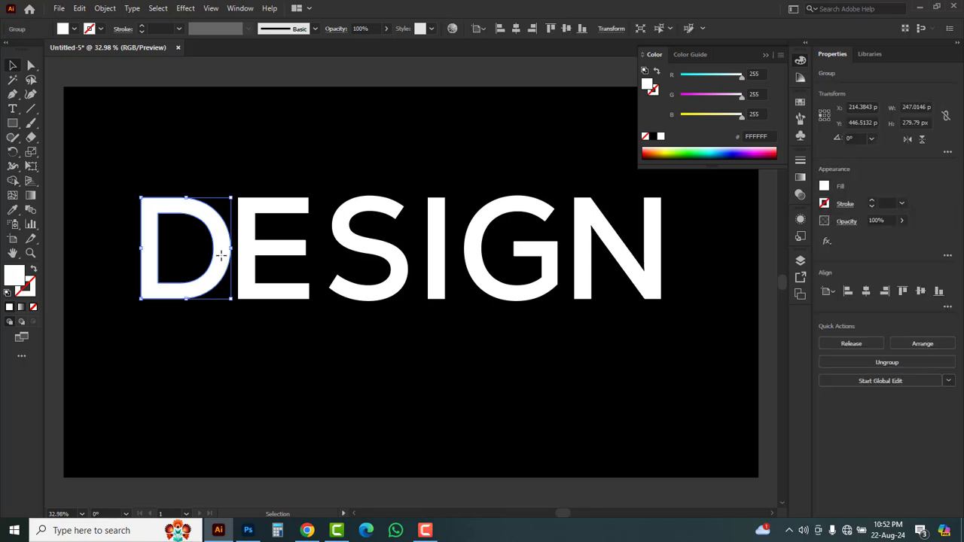
left_click(242, 335)
left_click(221, 281)
left_click(801, 177)
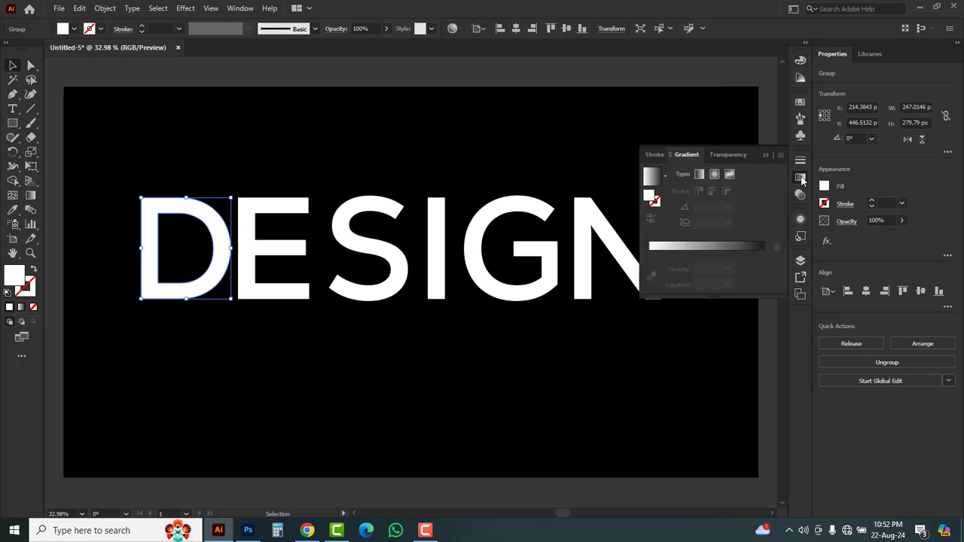
left_click(711, 249)
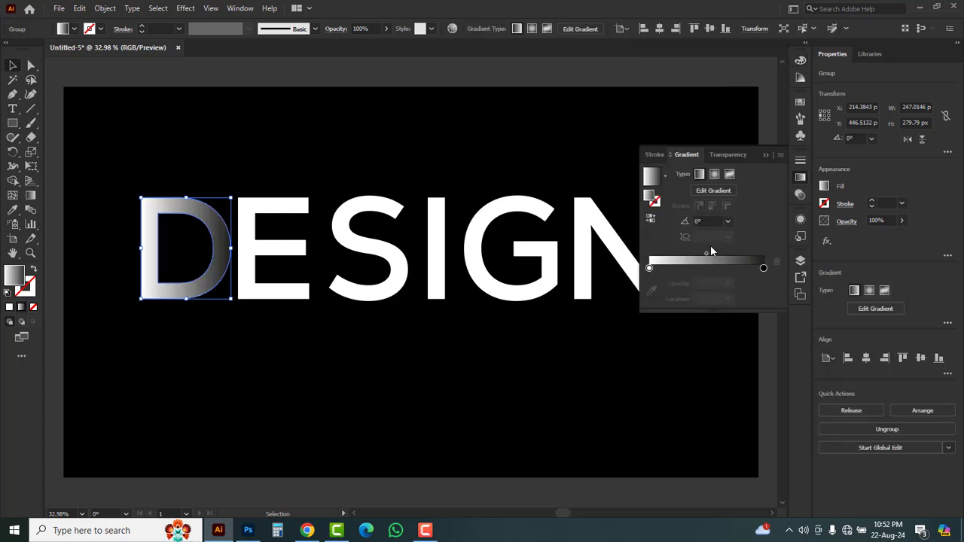
Step: Apply the D's gradient to the letter E with the Eyedropper tool
left_click(288, 251)
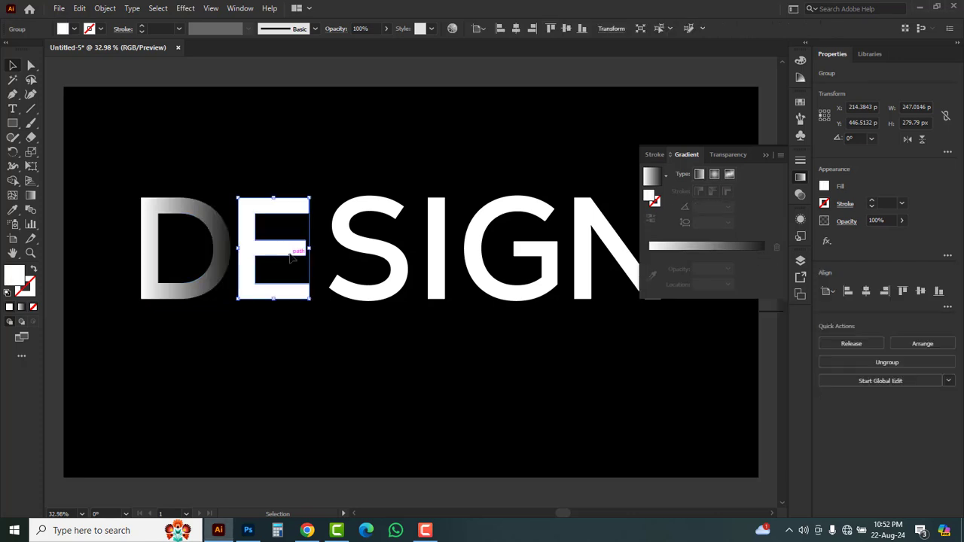
left_click(13, 210)
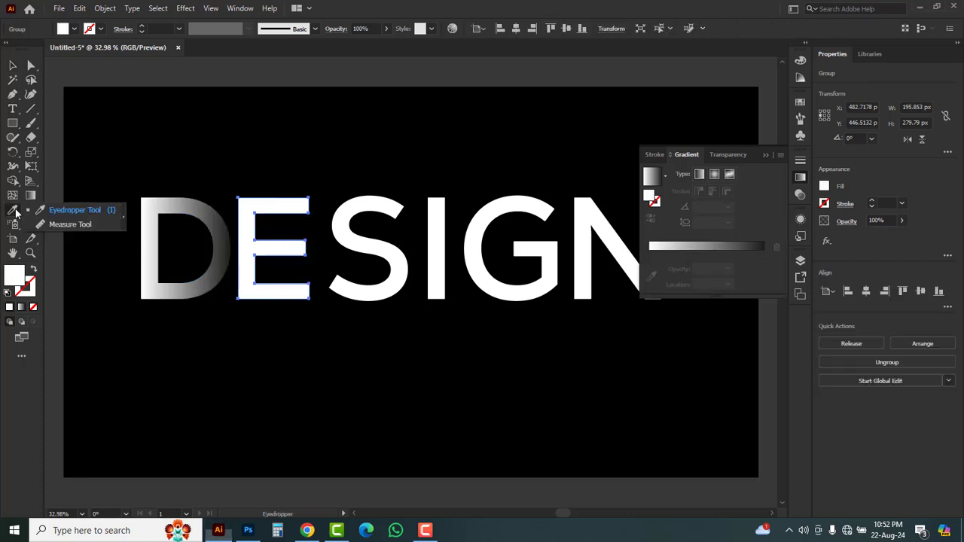
left_click(66, 211)
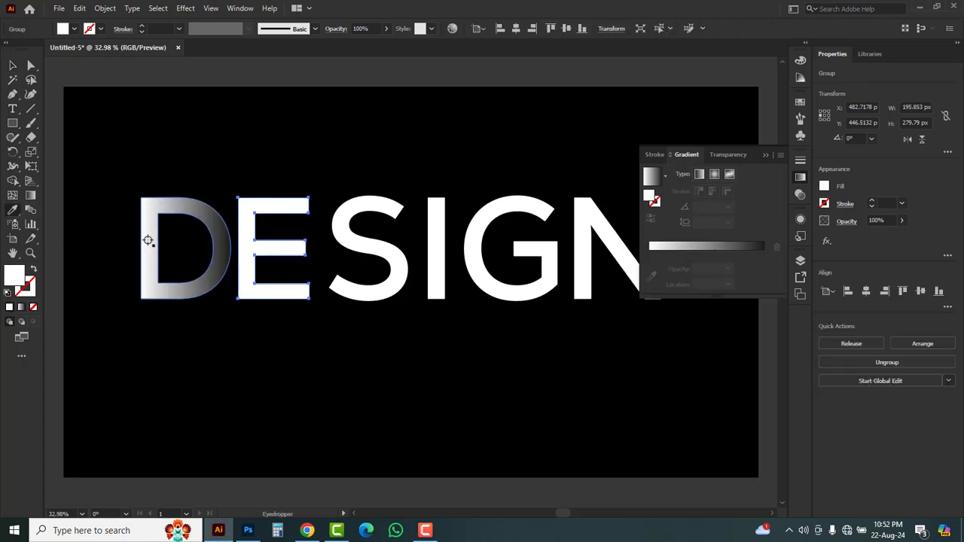
left_click(146, 238)
Step: Sample the gradient onto the letters S and I, using the letter before each one as the source
left_click(13, 66)
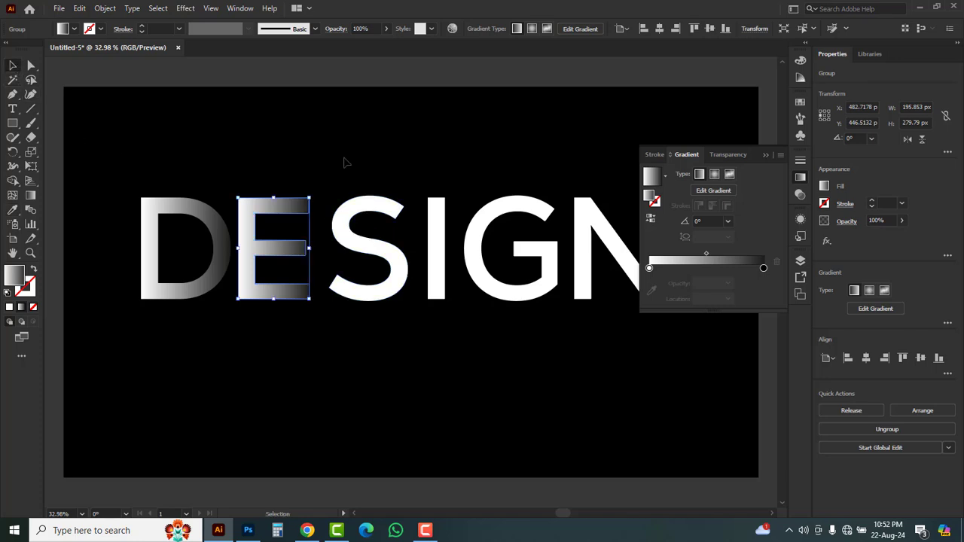
left_click(377, 219)
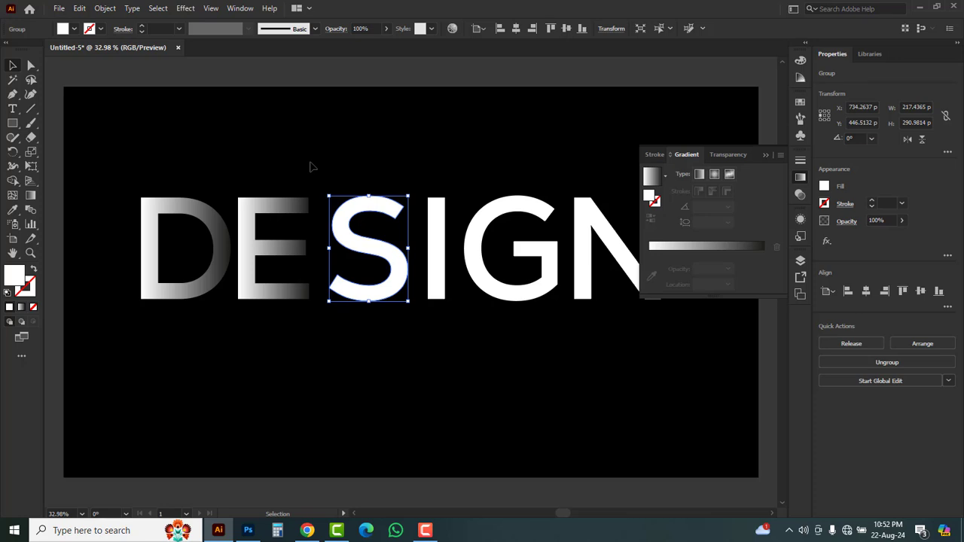
key("i")
left_click(250, 226)
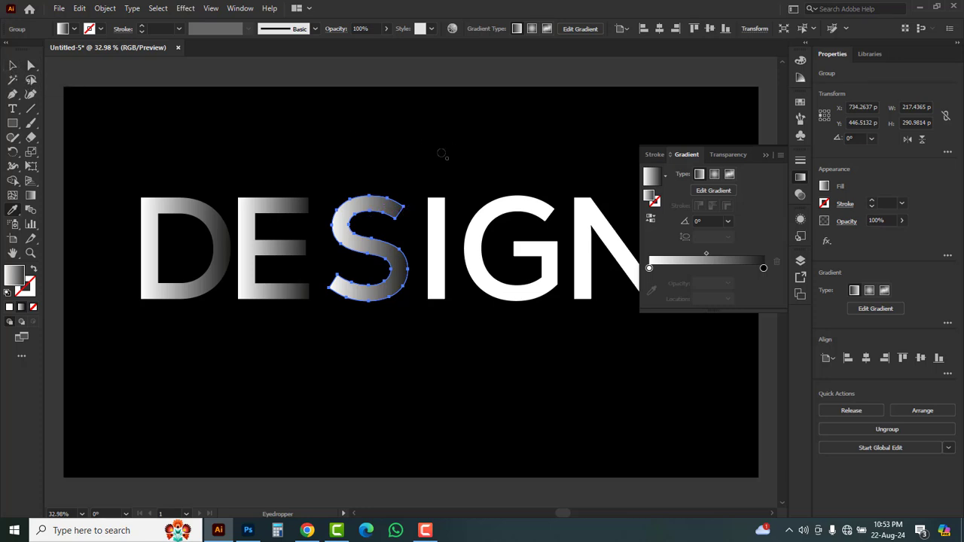
key("v")
left_click(439, 214)
key("i")
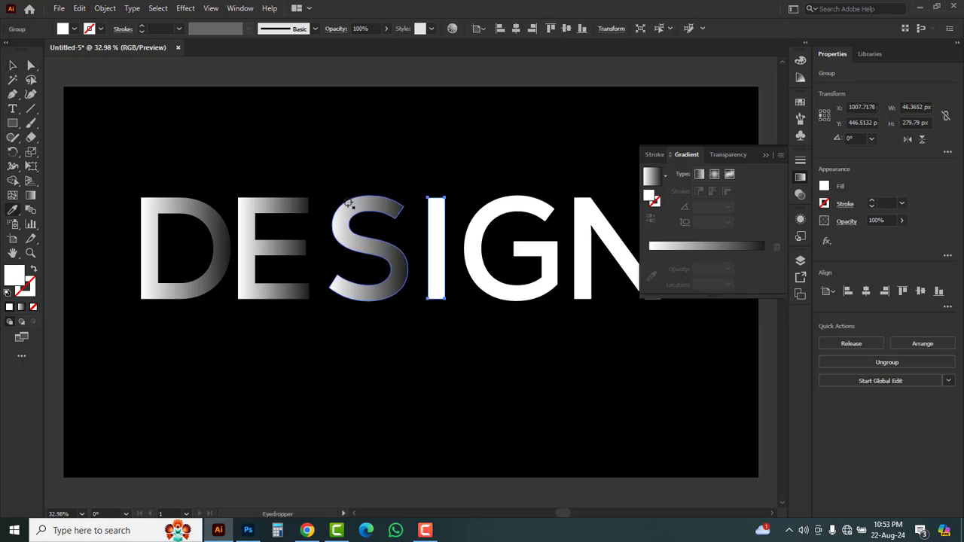
left_click(340, 221)
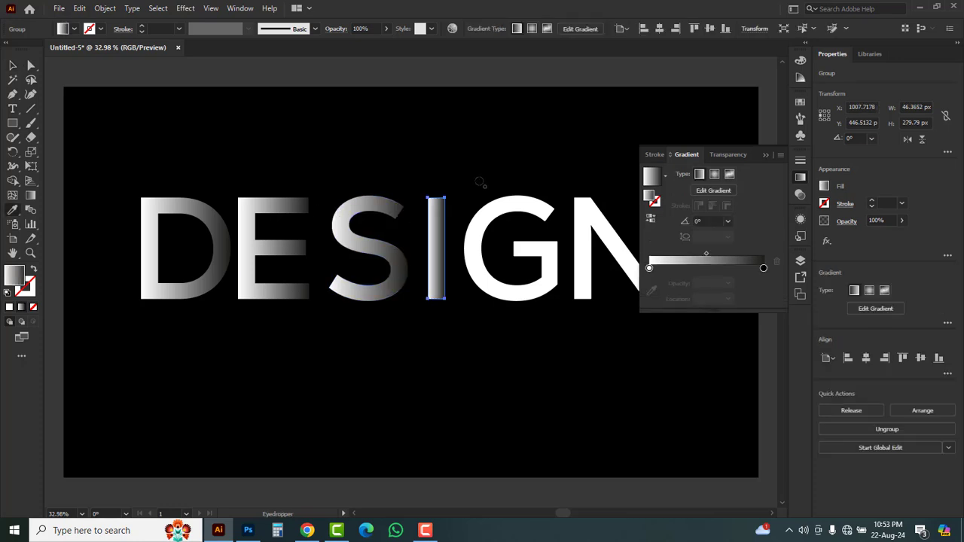
Step: Give the letters G and N the same sampled white-to-black gradient and collapse the gradient settings
left_click(515, 210, "ctrl")
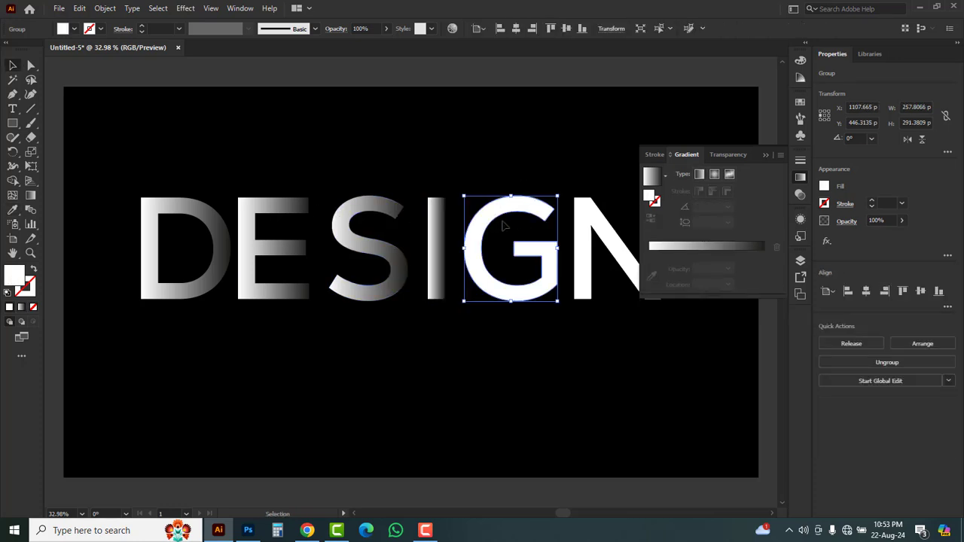
left_click(432, 216)
key("v")
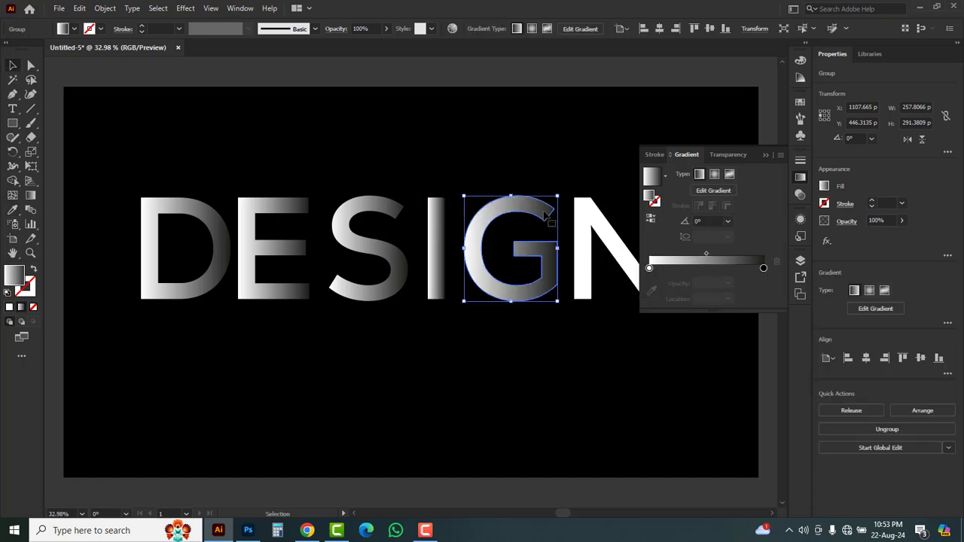
left_click(605, 238)
key("i")
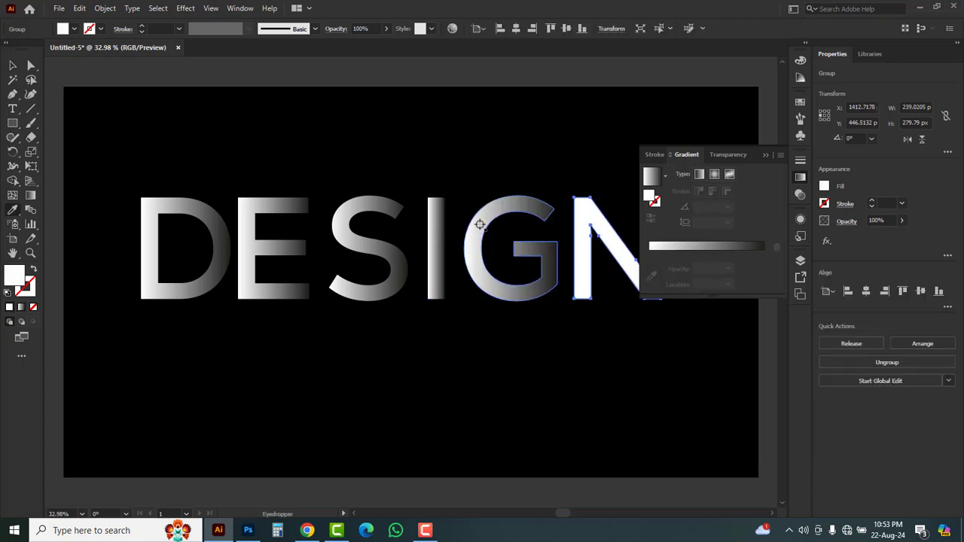
left_click(480, 225)
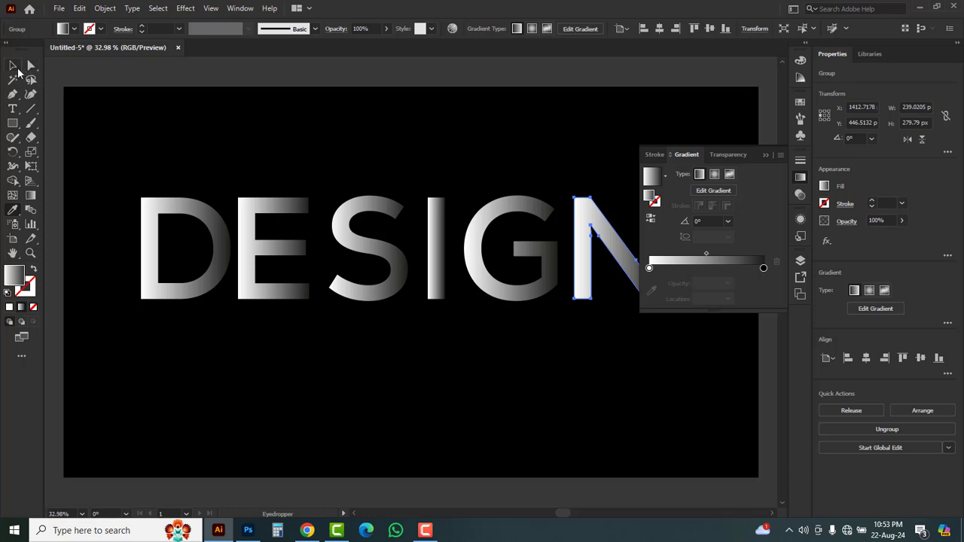
left_click(15, 67)
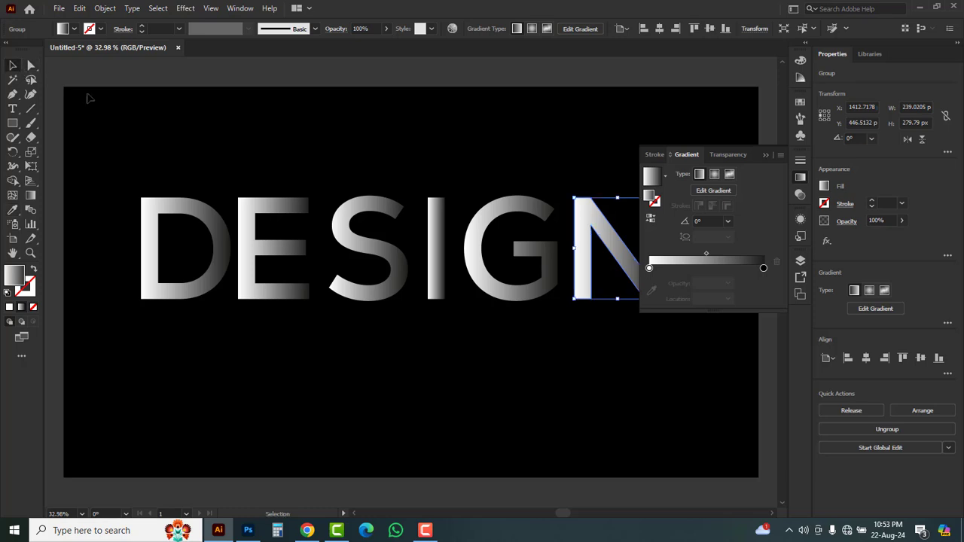
left_click(764, 155)
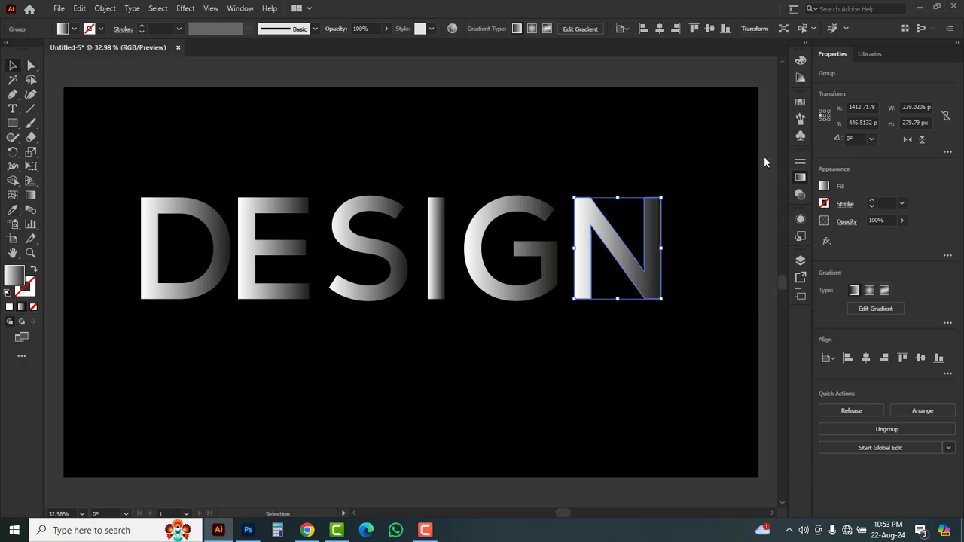
Step: Move the letters E, S and I leftward so each one overlaps the edge of the letter before it
left_click(561, 347)
left_click_drag(262, 258, 228, 258)
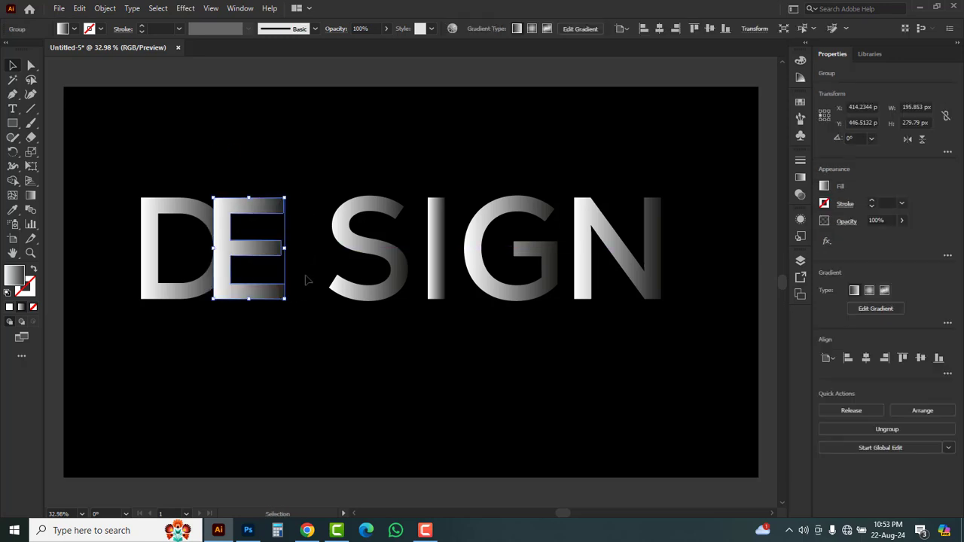
key("ctrl+space")
left_click(245, 241, "ctrl")
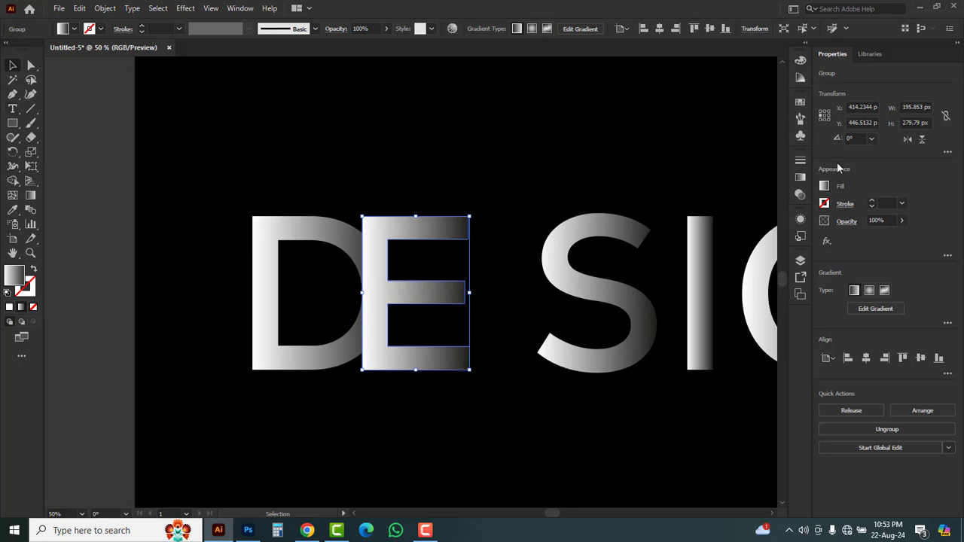
key("Tab")
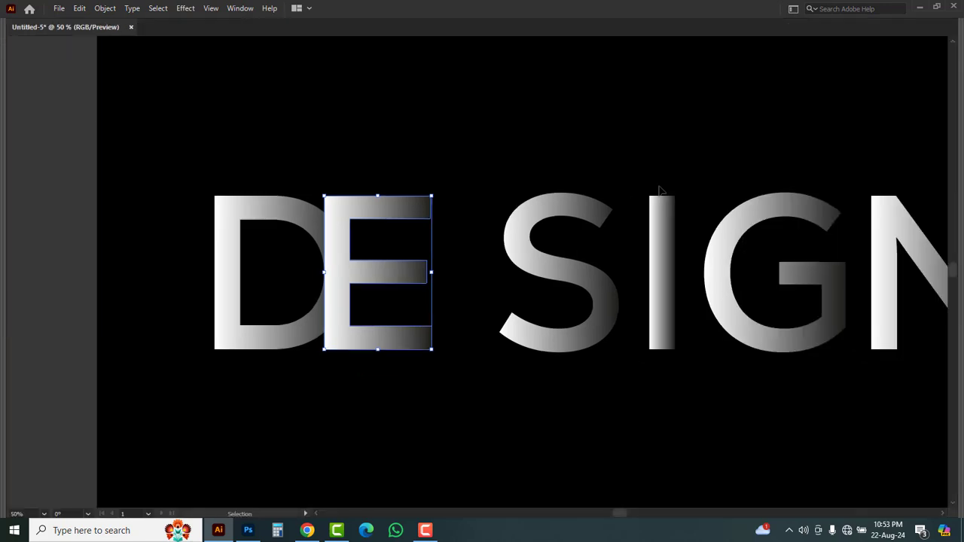
left_click_drag(549, 280, 477, 279)
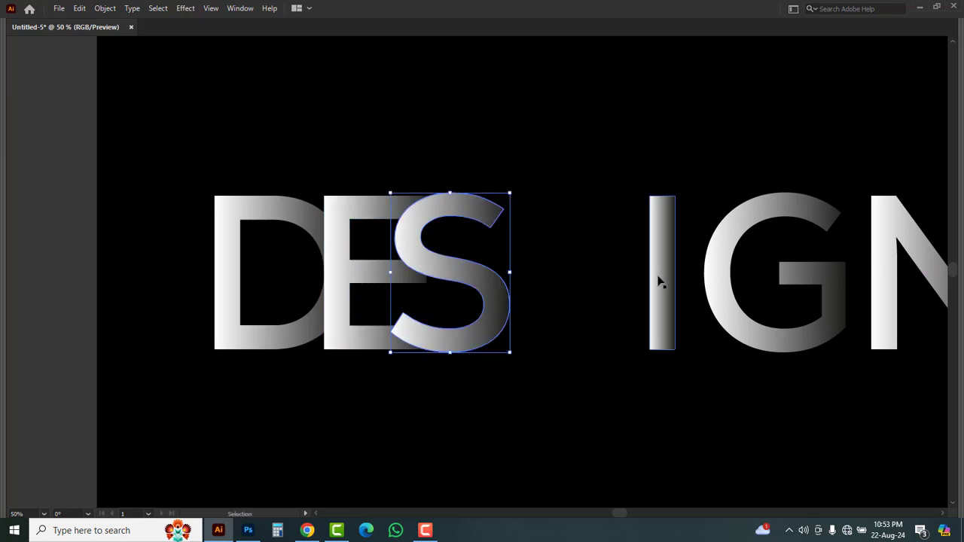
left_click_drag(658, 279, 508, 273)
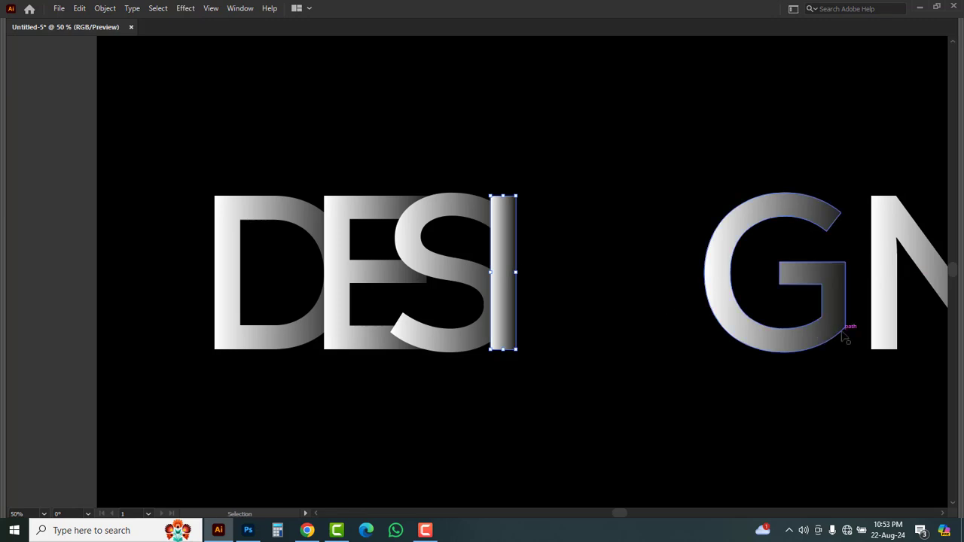
Step: Move the letters G and N leftward to overlap the letters before them
left_click_drag(833, 332, 638, 335)
left_click_drag(883, 312, 641, 313)
key("ctrl+minus")
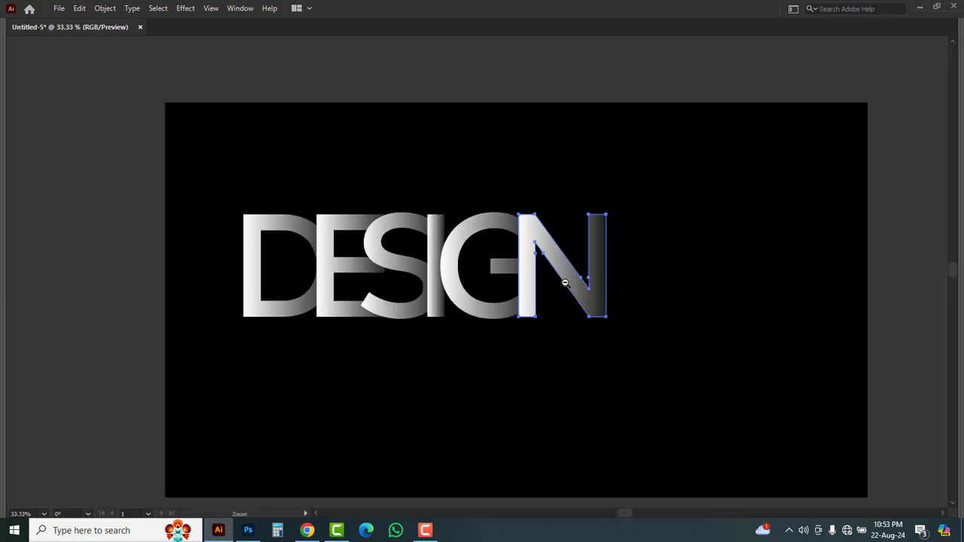
Step: Enlarge the whole word proportionally to about 1148 × 337 px and reposition it around the artboard's horizontal centre, slightly above the middle
left_click(686, 357)
left_click_drag(684, 353, 319, 233)
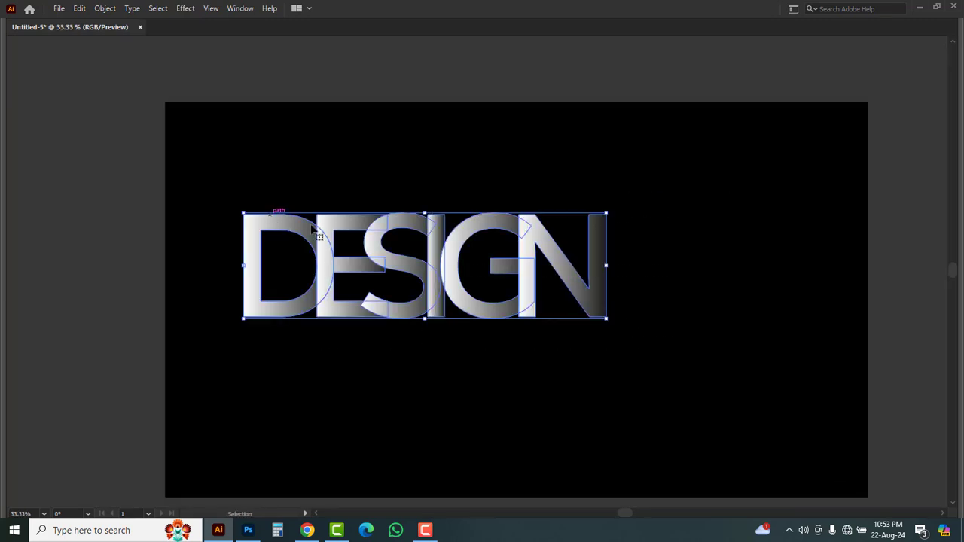
mouse_move(526, 268)
left_mouse_down()
mouse_move(603, 284)
mouse_move(613, 298)
mouse_move(532, 276)
left_mouse_up()
key("Tab")
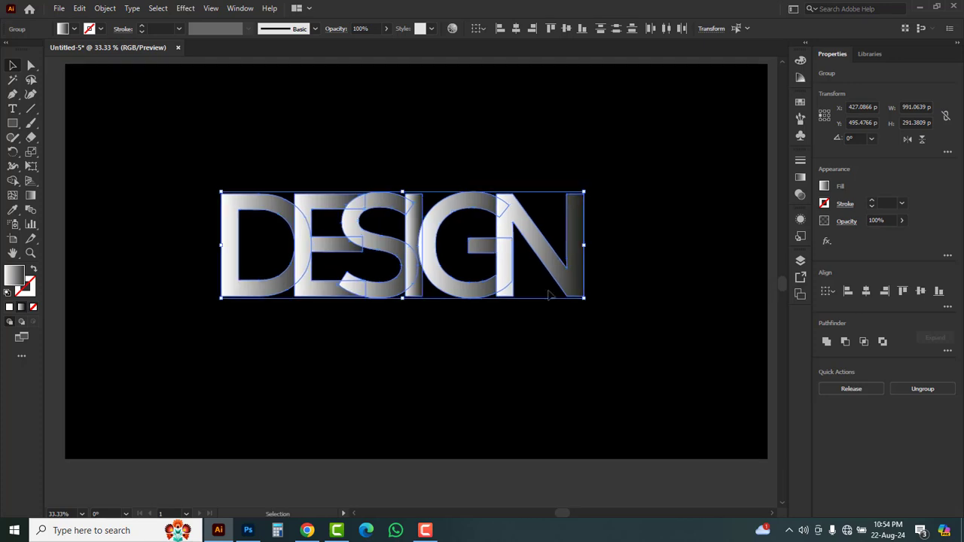
left_click_drag(586, 300, 613, 319)
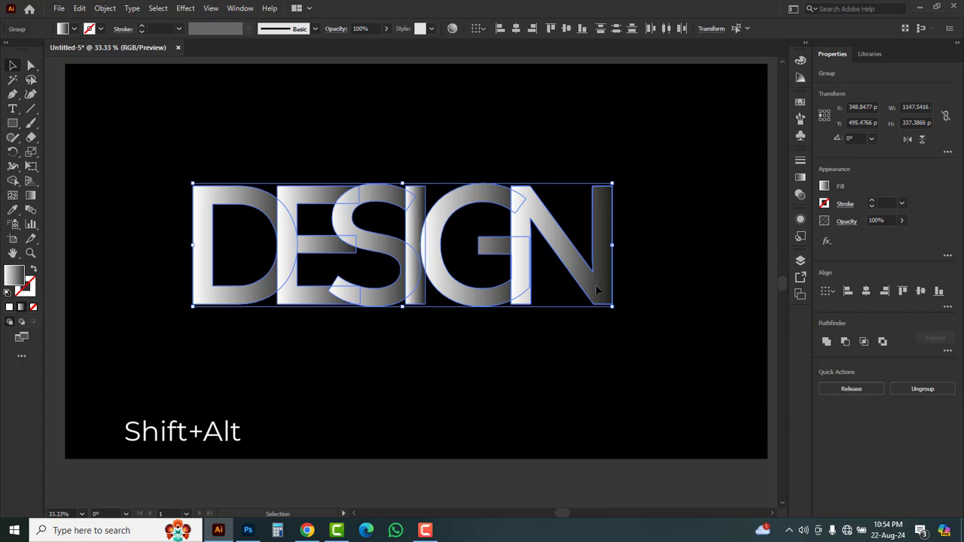
left_click_drag(599, 286, 621, 278)
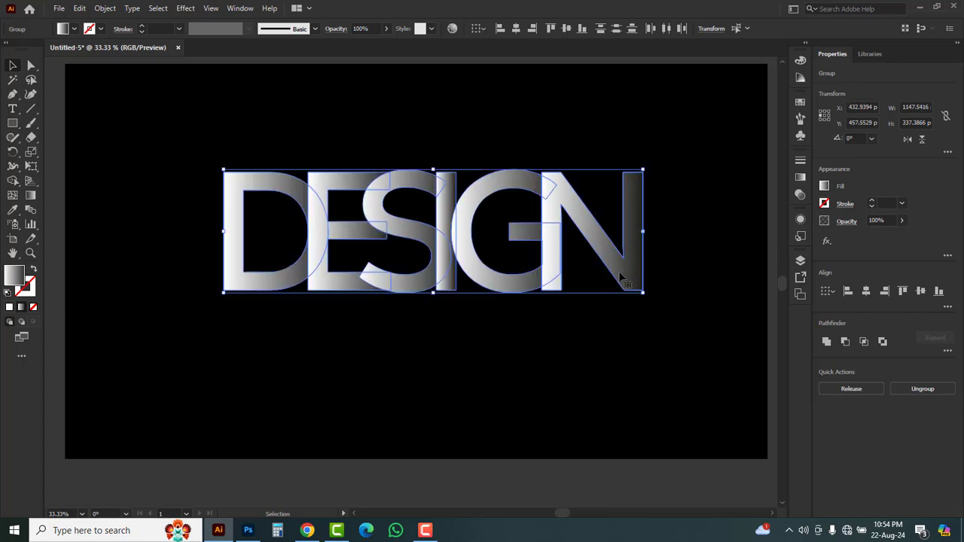
left_click(618, 329)
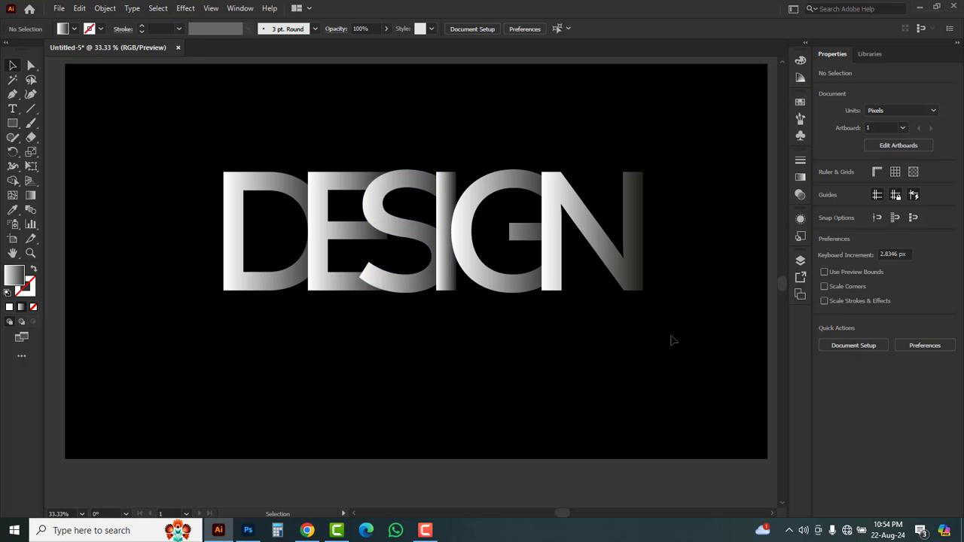
Step: Offset the paths of all the letters by 24 px with miter joins
left_click_drag(656, 338, 244, 146)
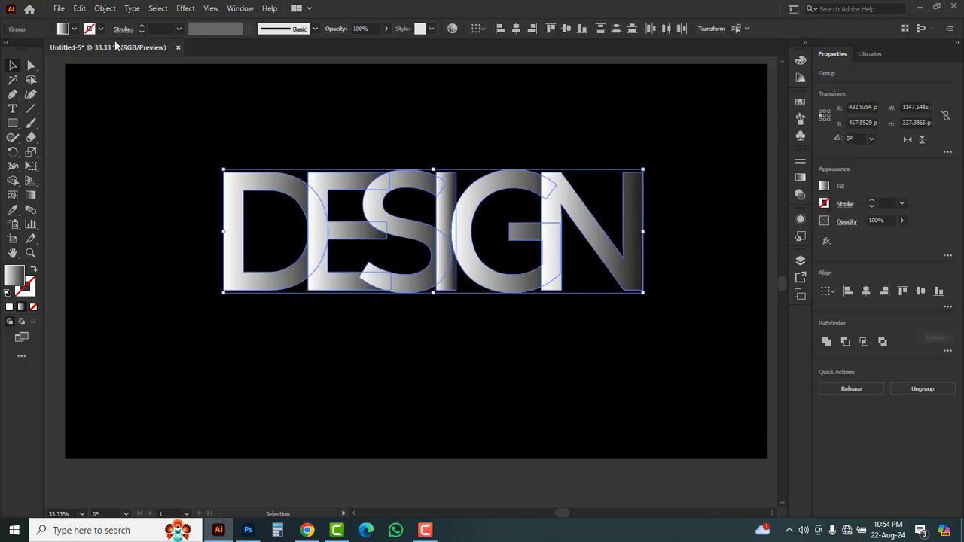
left_click(104, 8)
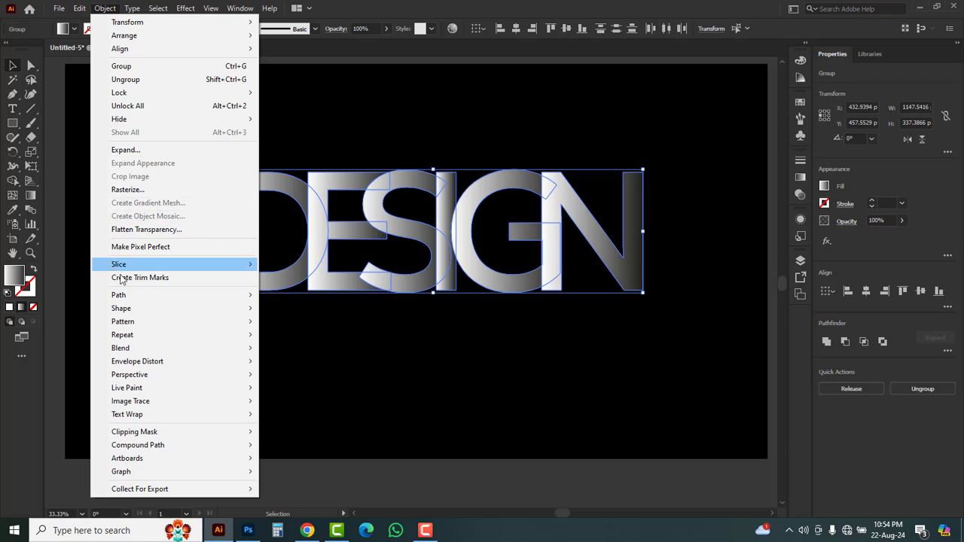
mouse_move(125, 299)
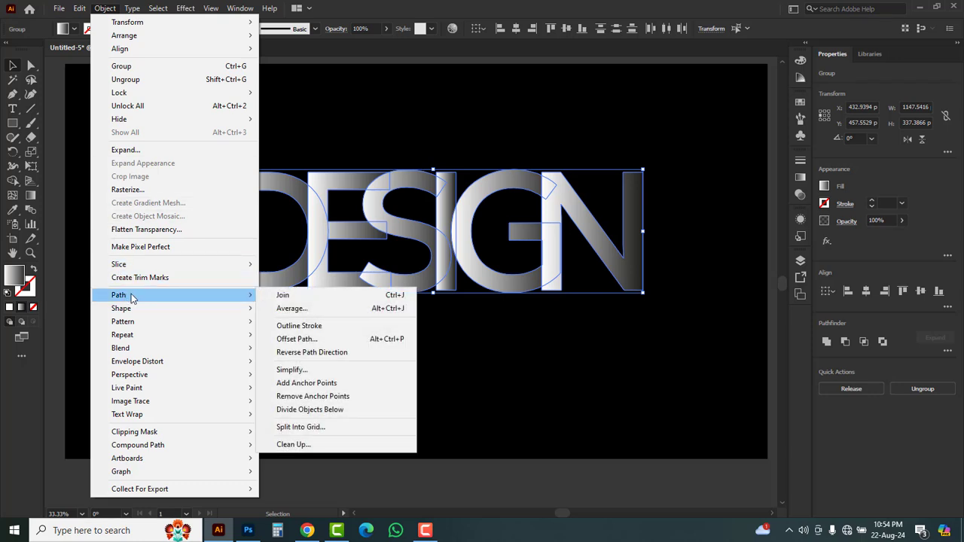
left_click(322, 339)
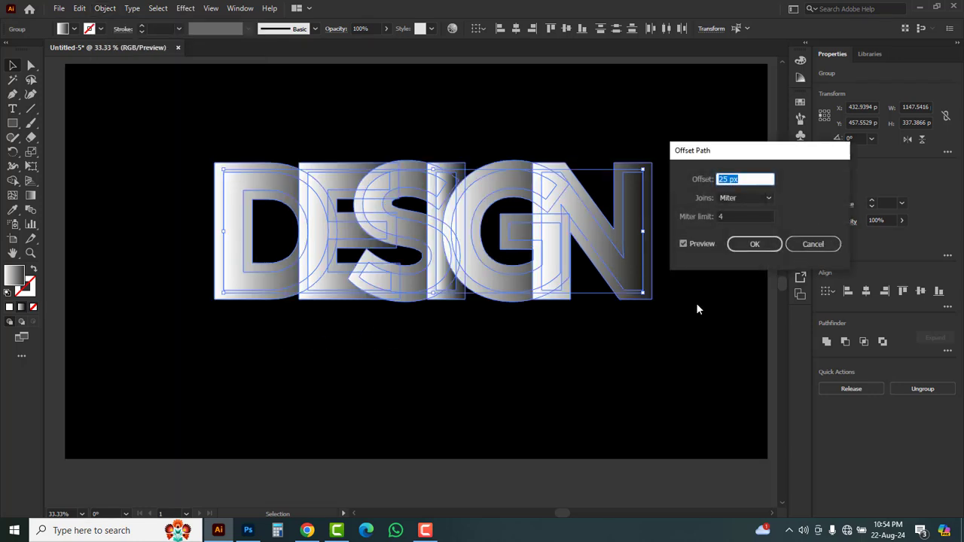
key("Up")
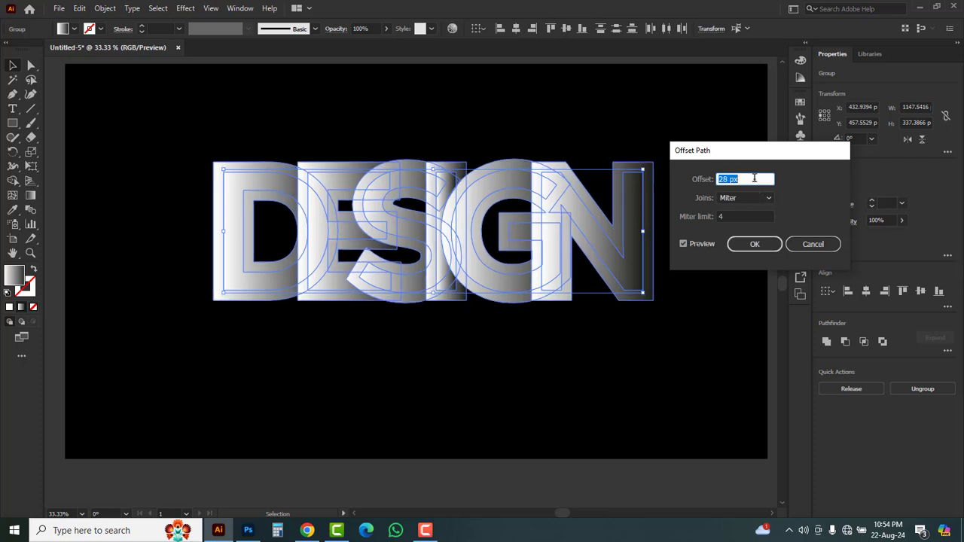
key("Down")
key("Down")
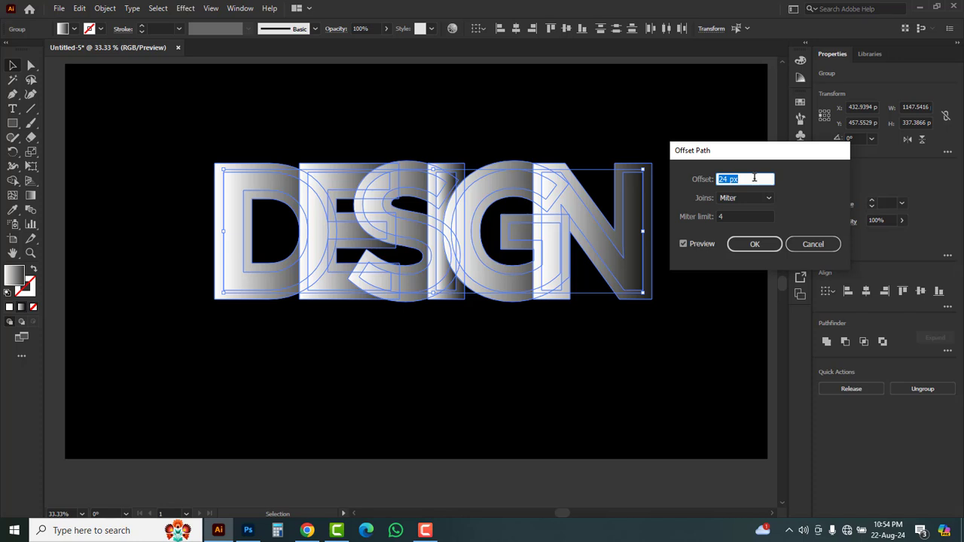
left_click(753, 244)
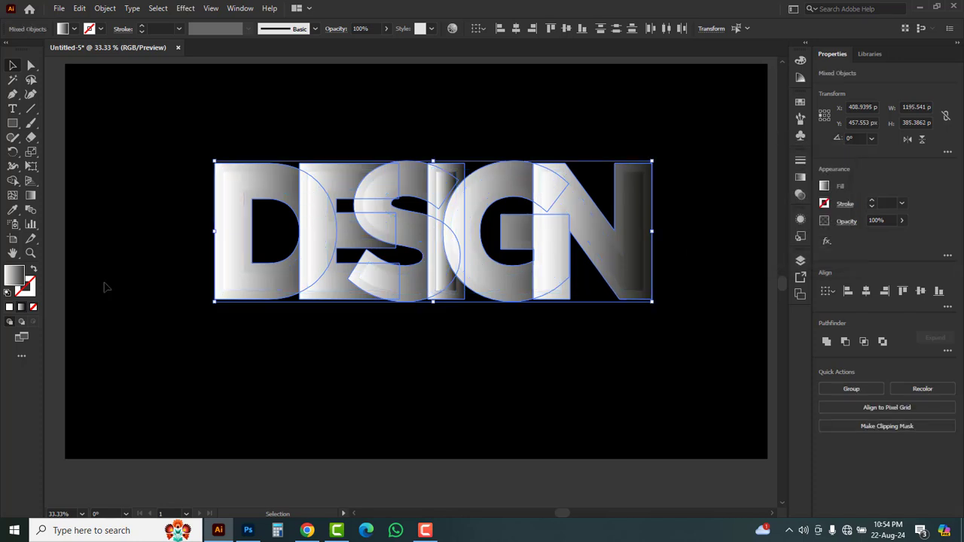
Step: Remove the fill from the offset paths and unite them into a single outline around the word
left_click(33, 309)
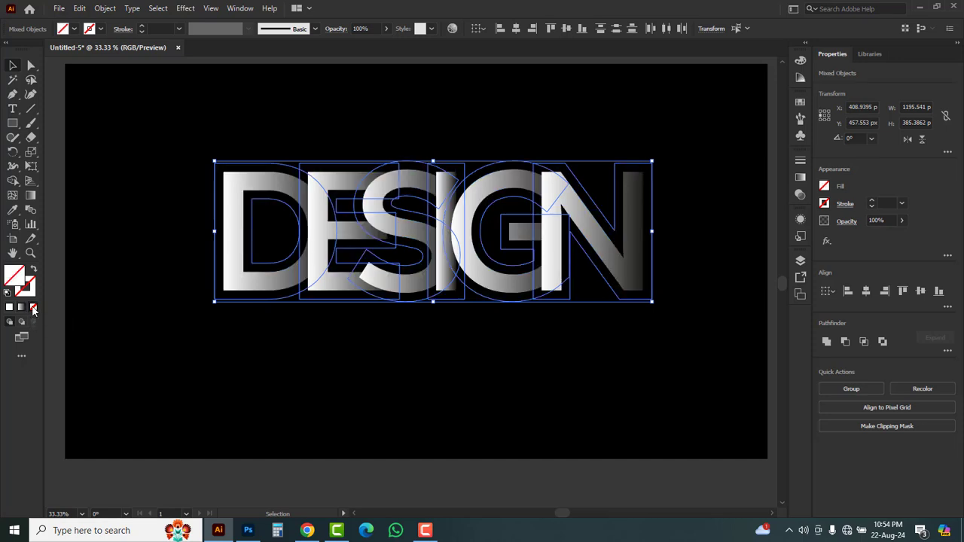
left_click(32, 288)
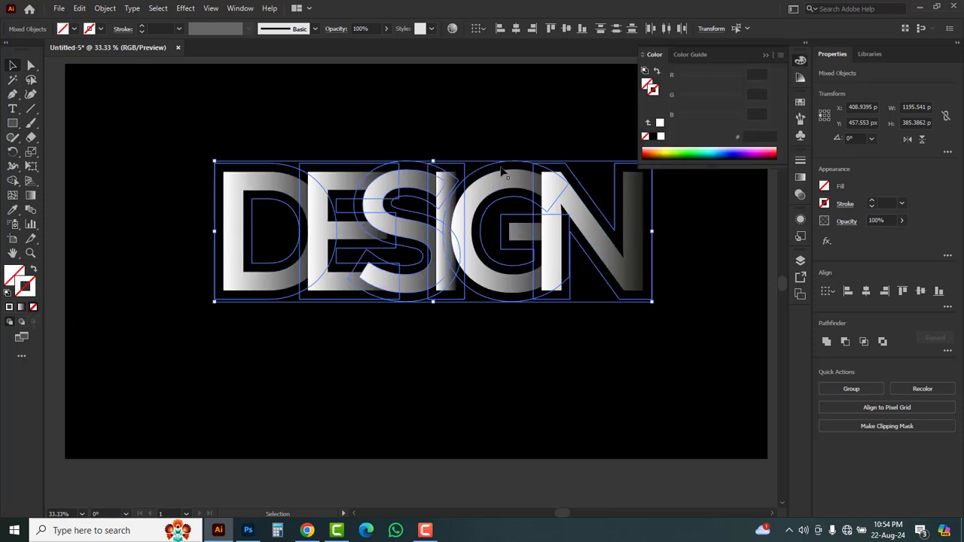
left_click(661, 138)
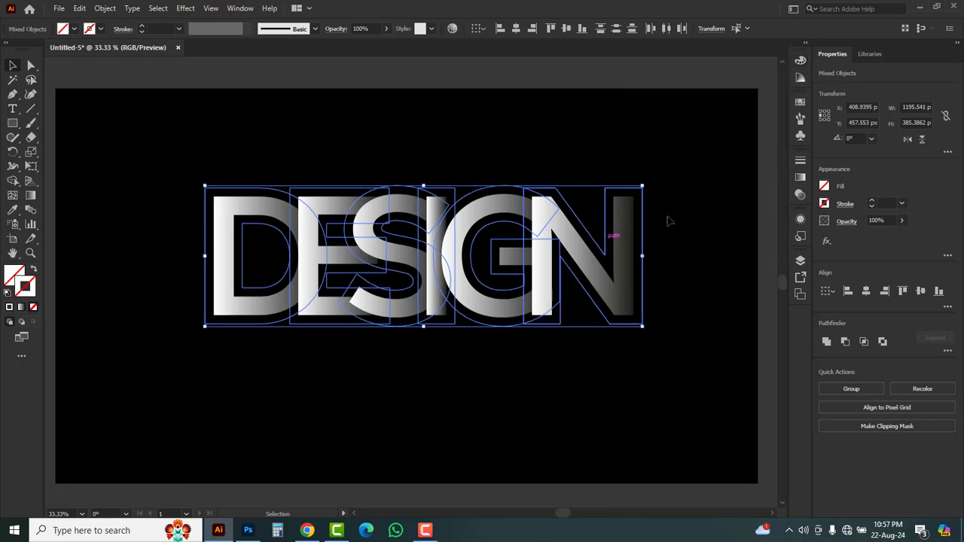
left_click(826, 343)
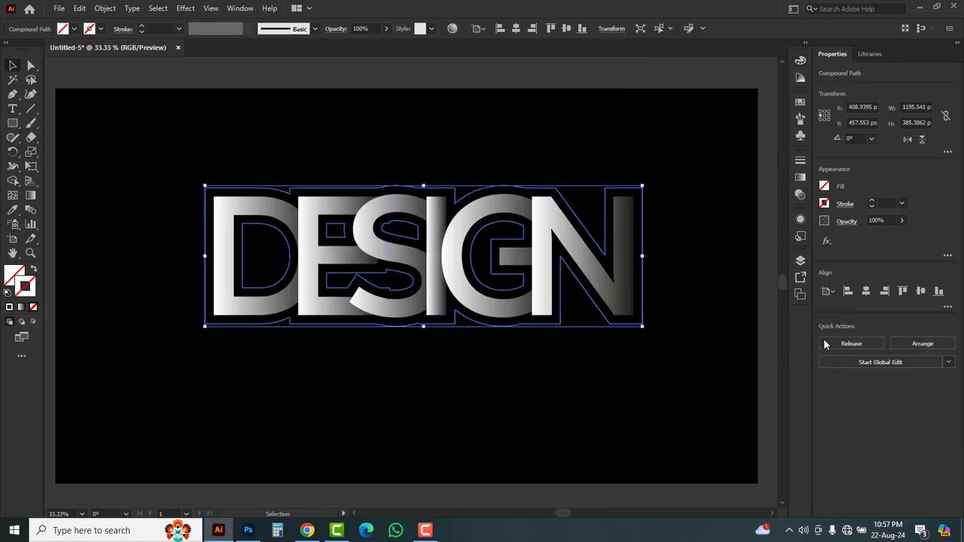
left_click(660, 275)
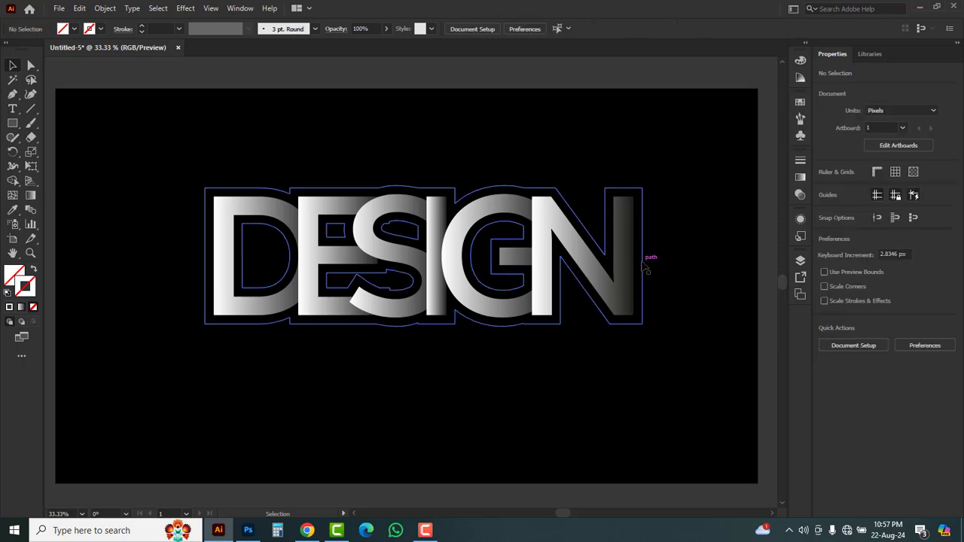
left_click_drag(646, 269, 670, 357)
key("a")
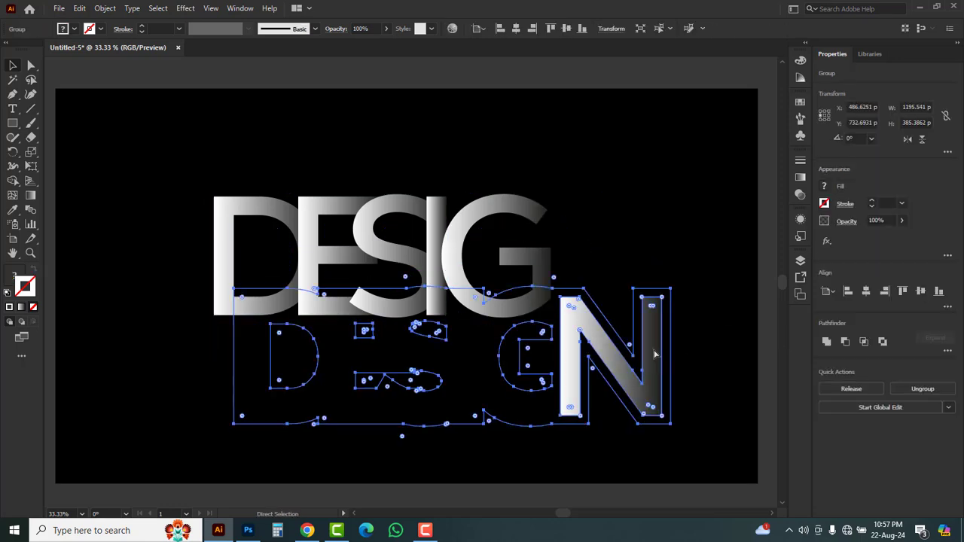
key("ctrl+z")
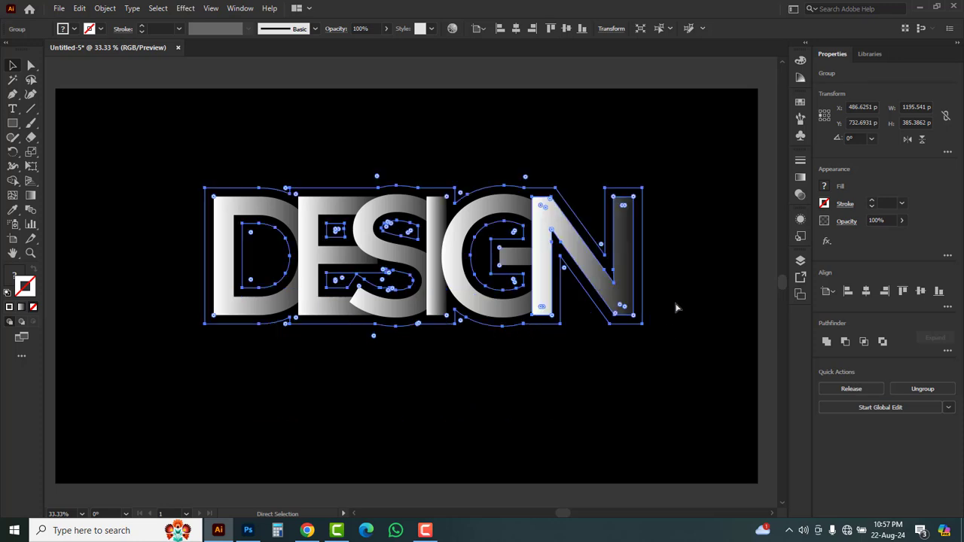
Step: Ungroup the united outline from the letter N
key("v")
right_click(680, 211)
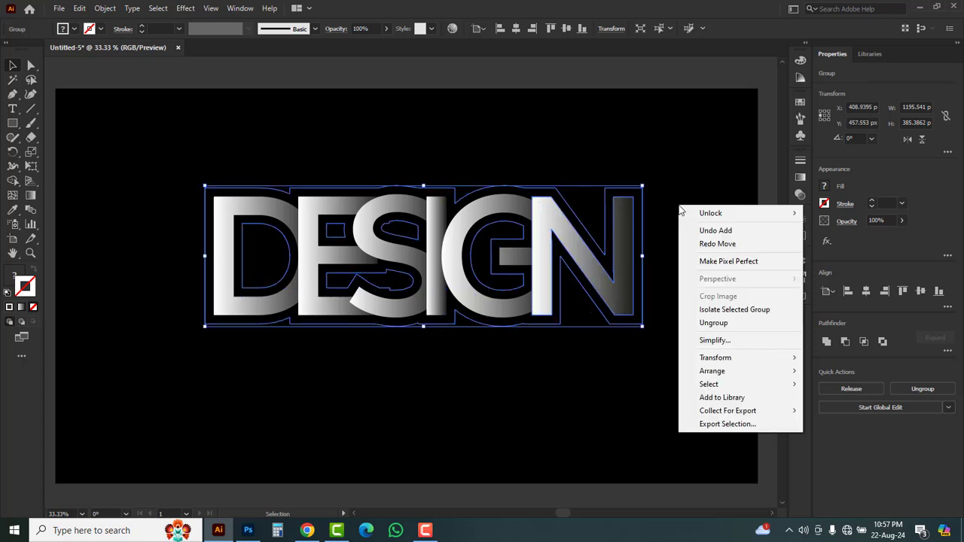
left_click(708, 323)
left_click(693, 288)
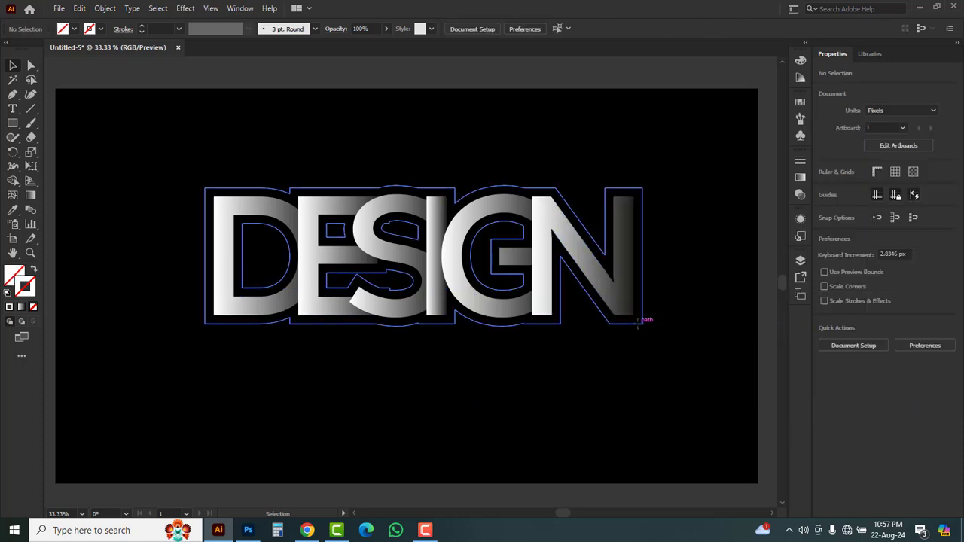
Step: Apply a white (FFFFFF) stroke to the united outline around the word
left_click(641, 323)
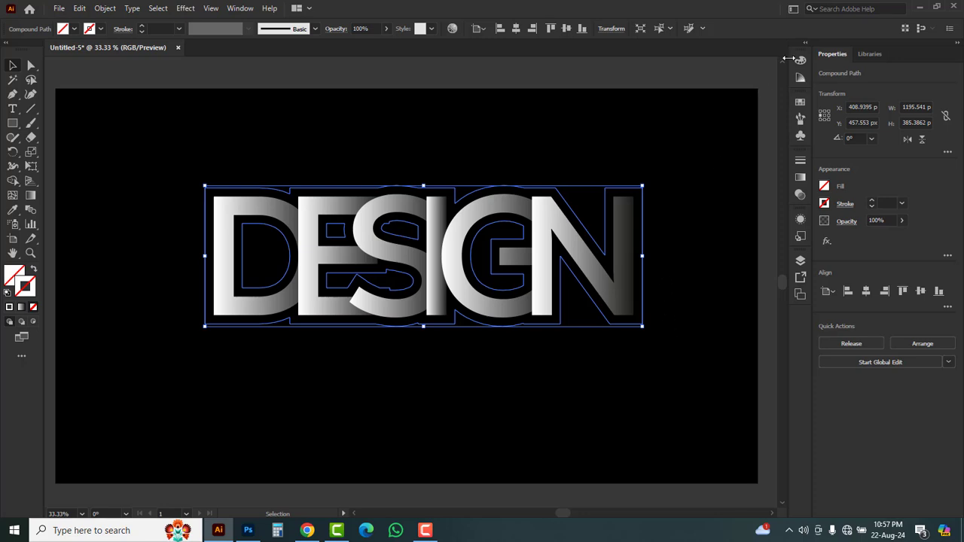
left_click(800, 60)
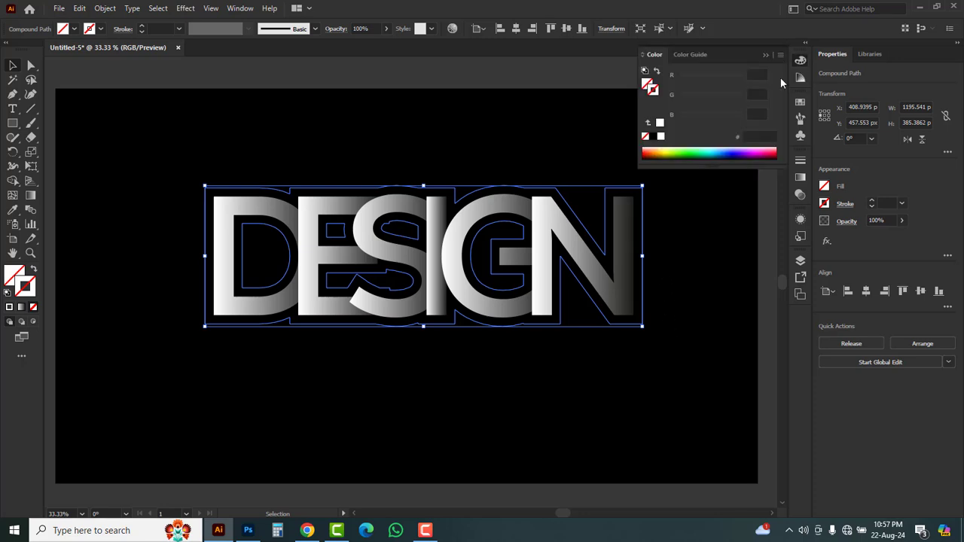
left_click(660, 123)
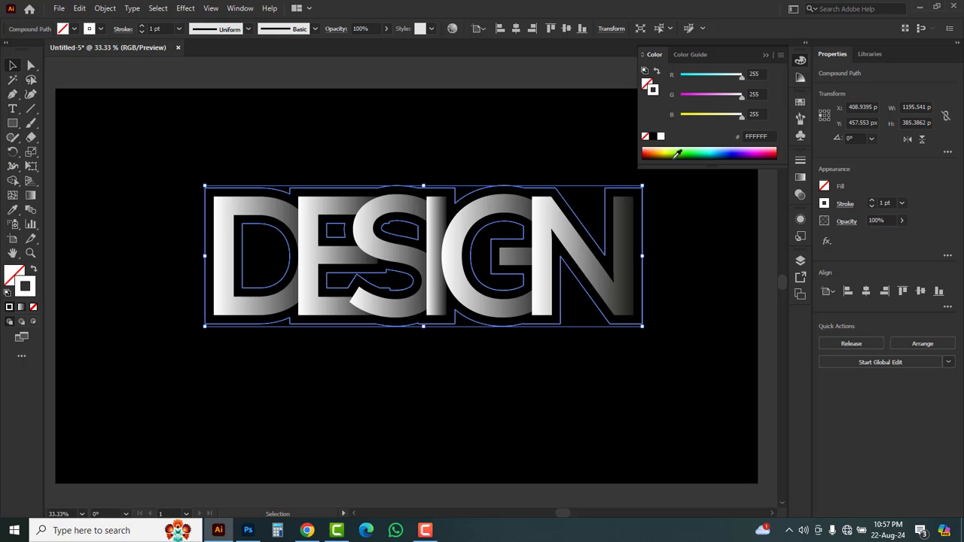
left_click(381, 144)
Step: Turn the white stroke of the word's outline into a dashed line
key("z")
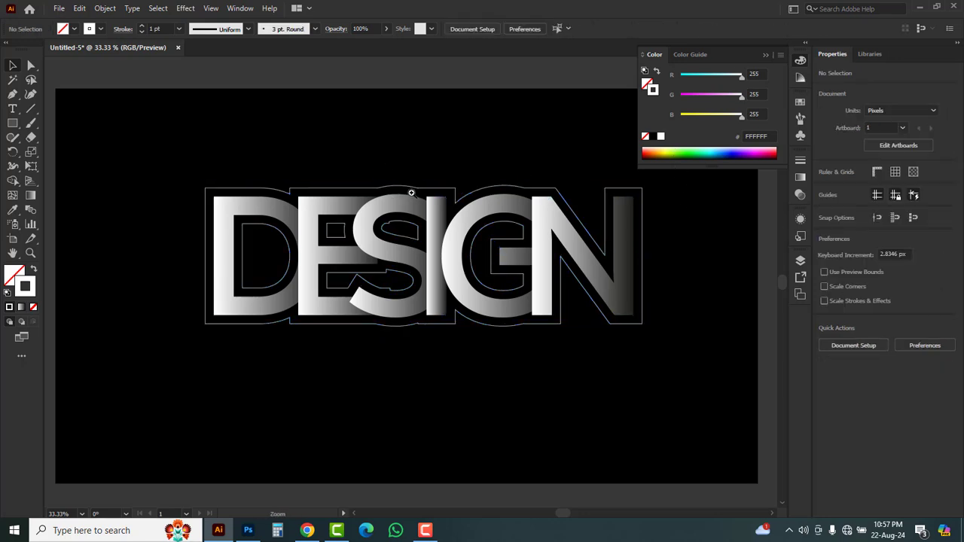
left_click(414, 193, "ctrl")
left_click(382, 302, "ctrl")
left_click_drag(363, 334, 430, 252)
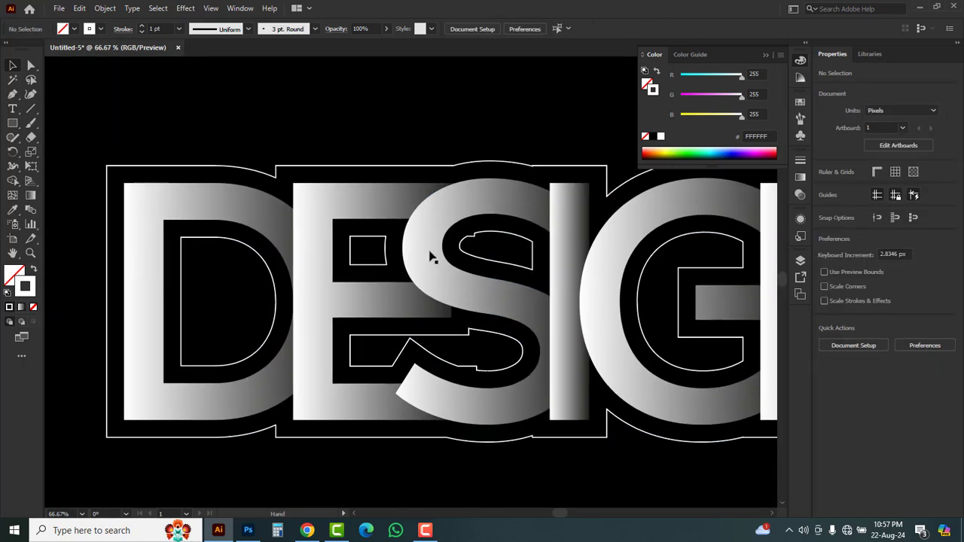
left_click(324, 166)
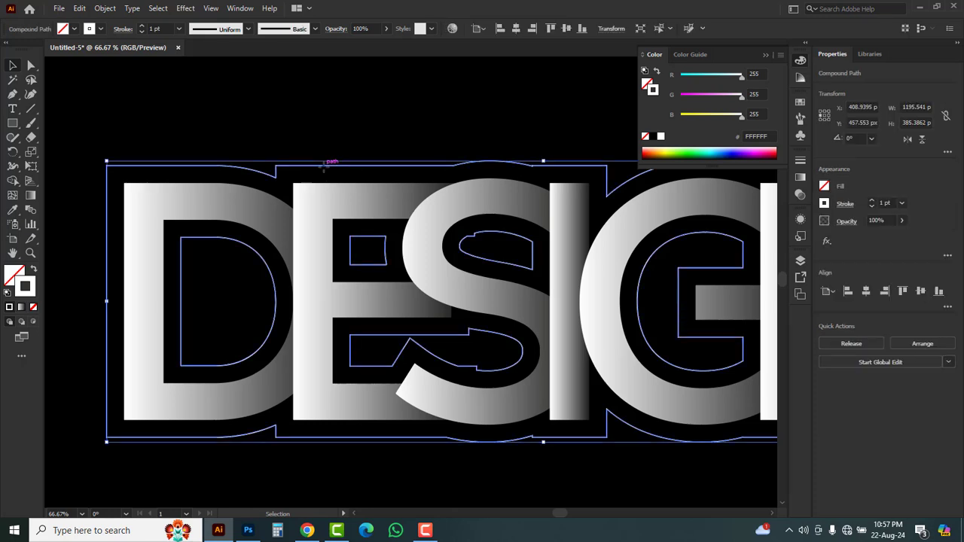
left_click(801, 162)
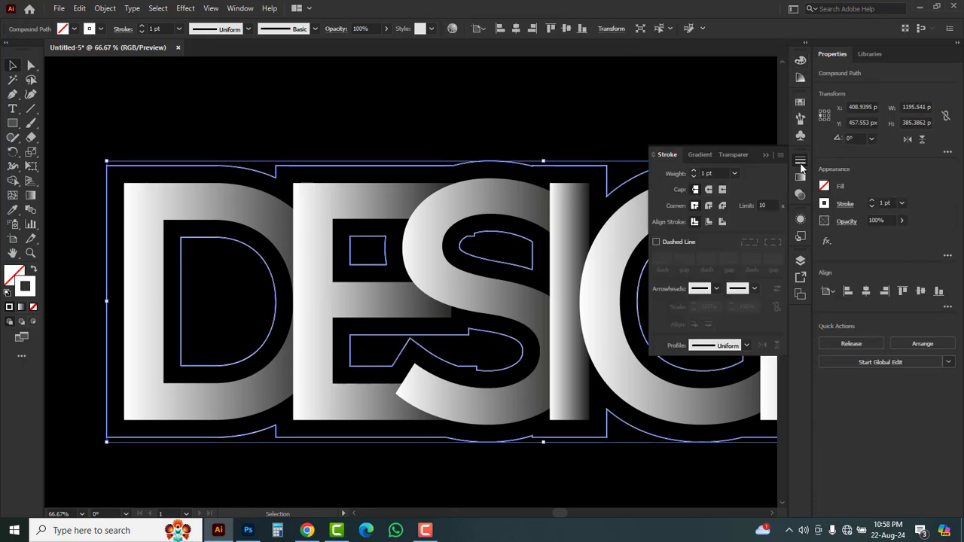
left_click(656, 245)
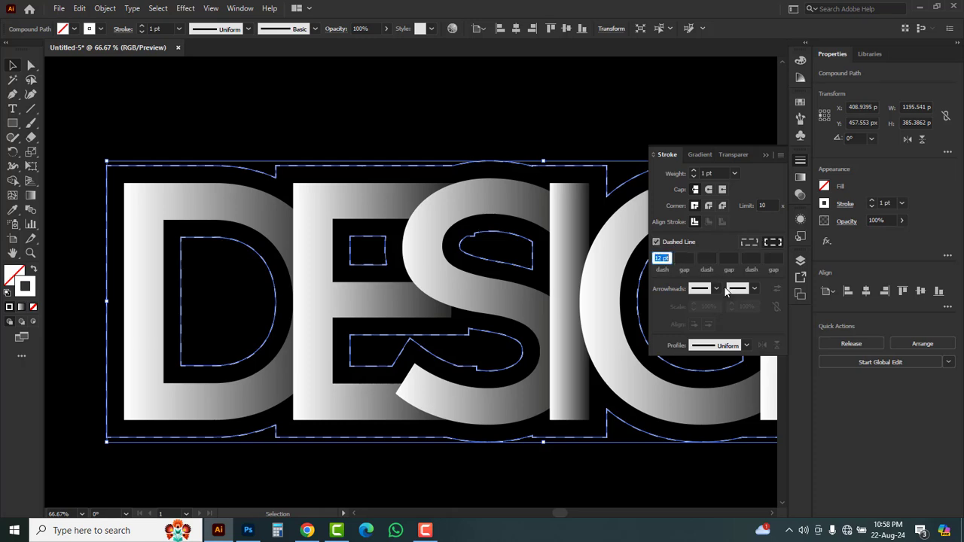
Step: Shorten the dashes of the outline around the word to 4 pt
type("8")
key("Return")
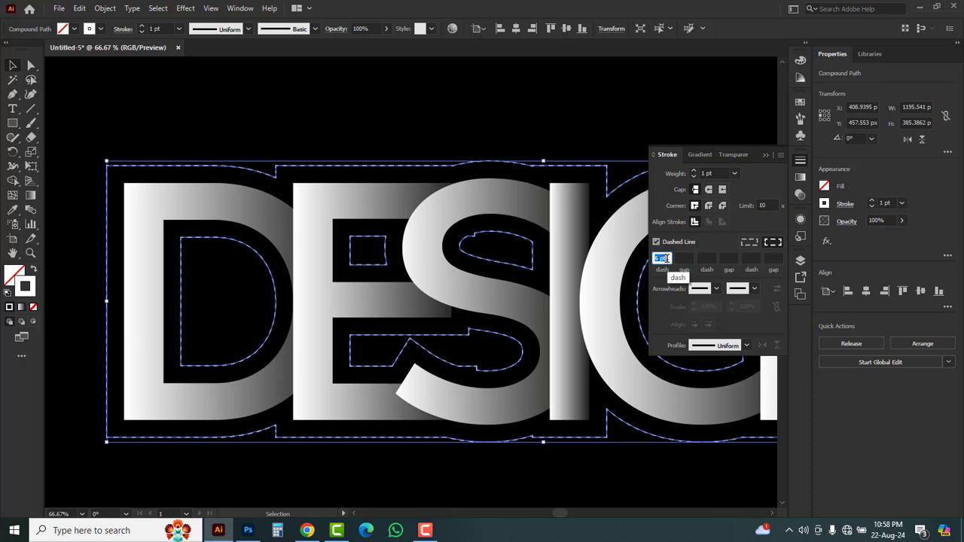
type("11")
key("Return")
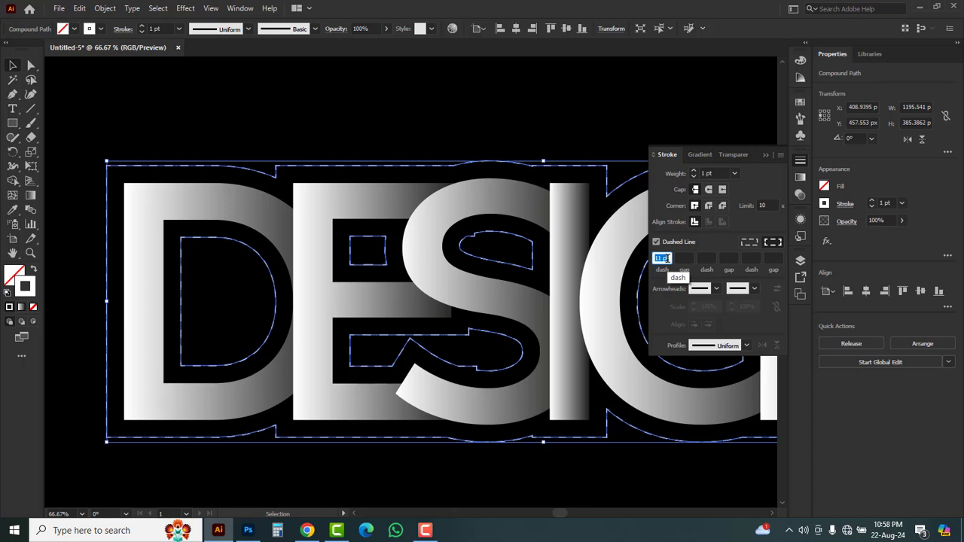
scroll(668, 258, "up", 2)
key("ctrl+space")
left_click(338, 187, "ctrl")
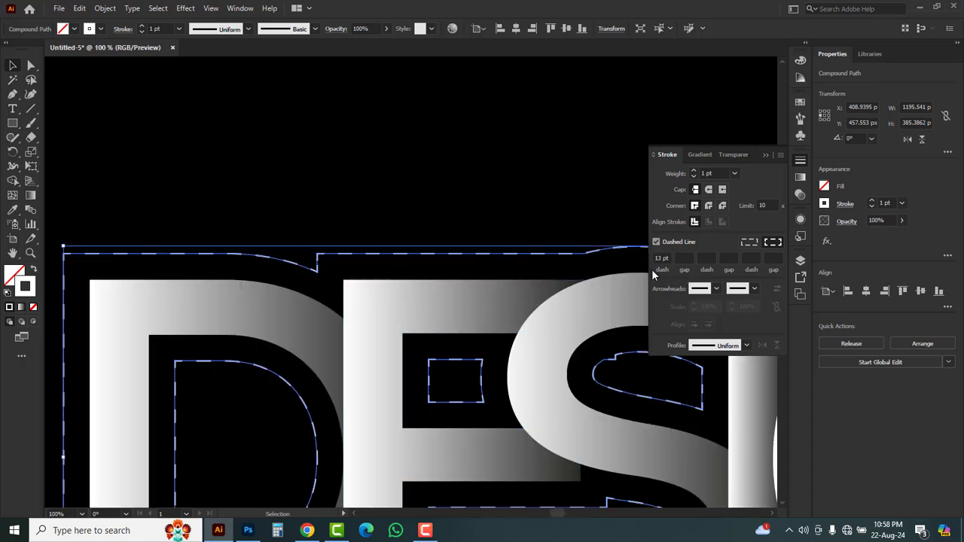
scroll(667, 258, "down", 9)
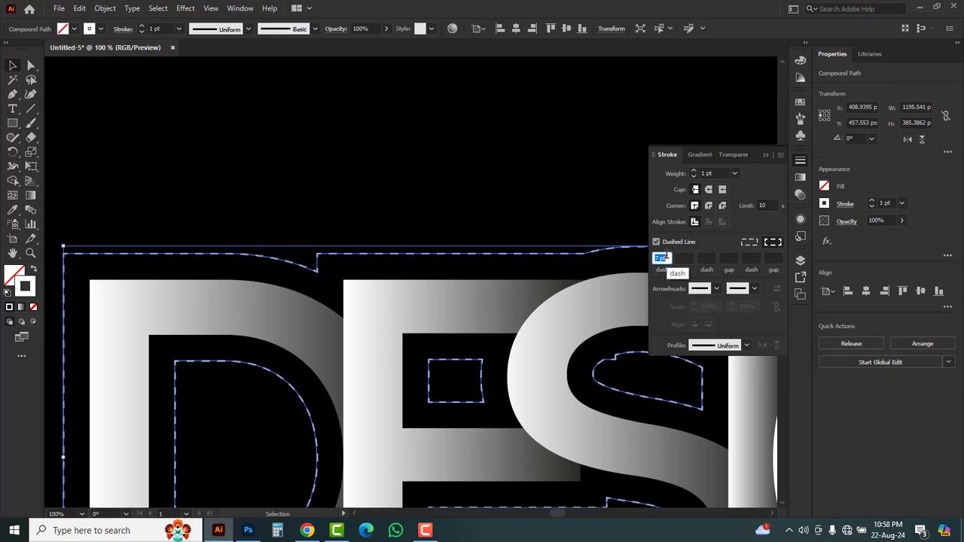
scroll(668, 257, "down", 3)
scroll(667, 257, "up", 5)
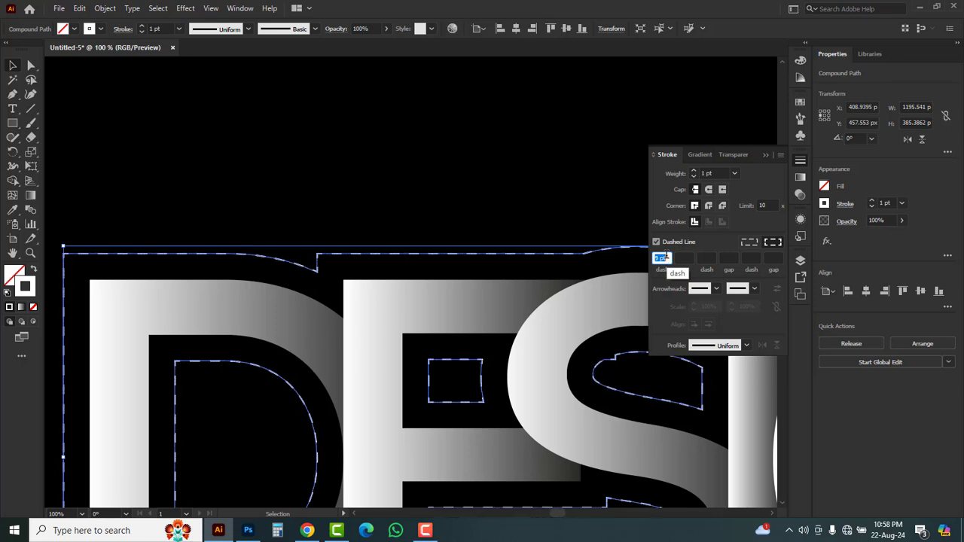
scroll(667, 257, "down", 2)
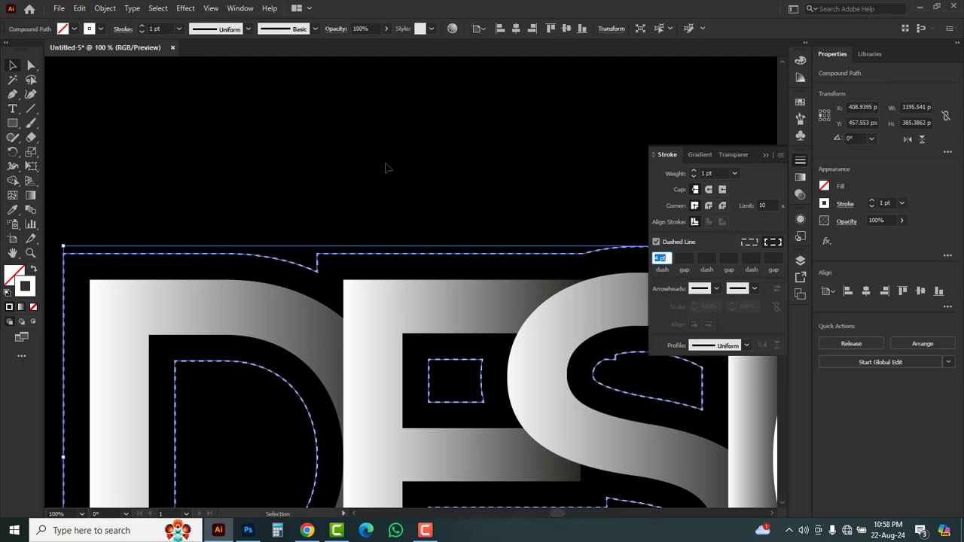
Step: Lower the dashed outline's opacity to 42% and set its stroke weight to 2 pt
left_click(386, 28)
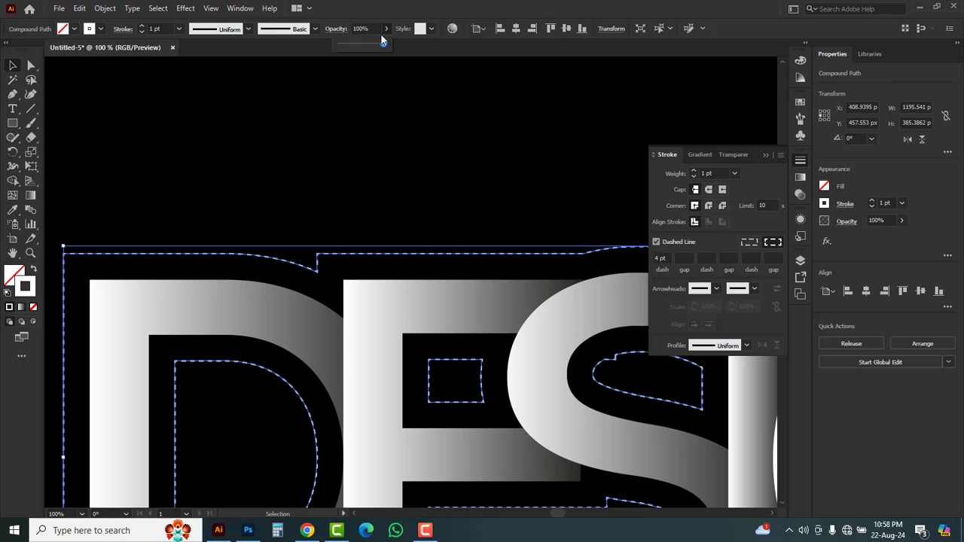
left_click_drag(362, 47, 358, 45)
left_click(872, 200)
left_click(873, 200)
left_click(872, 200)
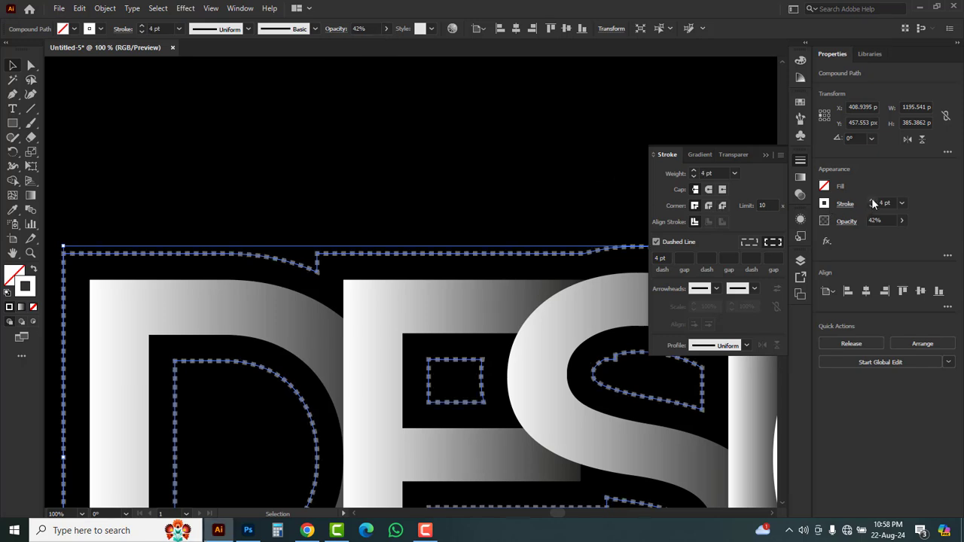
left_click(872, 200)
left_click(872, 207)
left_click(872, 207)
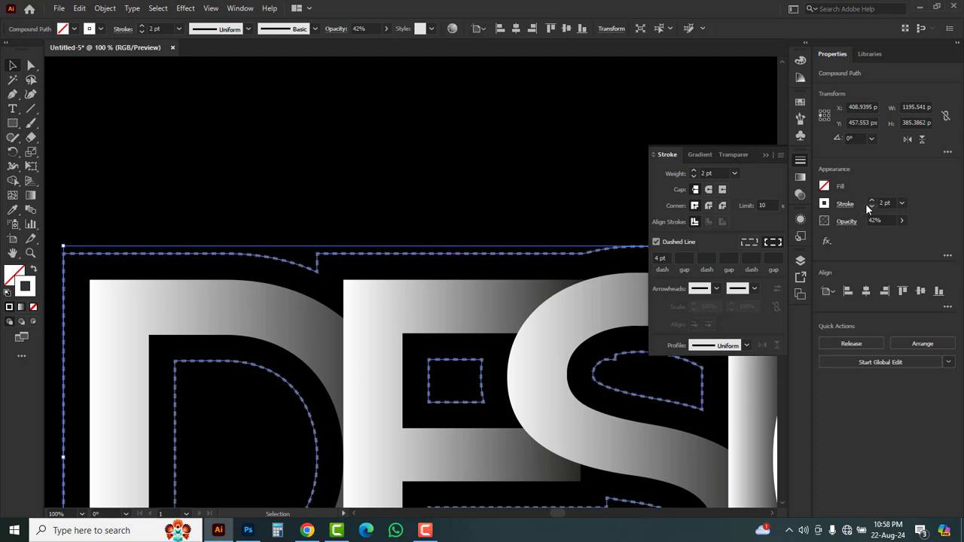
left_click(409, 167)
Step: Duplicate the six gradient letters without the dashed outline and place the copy straight below the original word
left_click(422, 194, "ctrl+alt")
left_click(466, 287, "ctrl+alt")
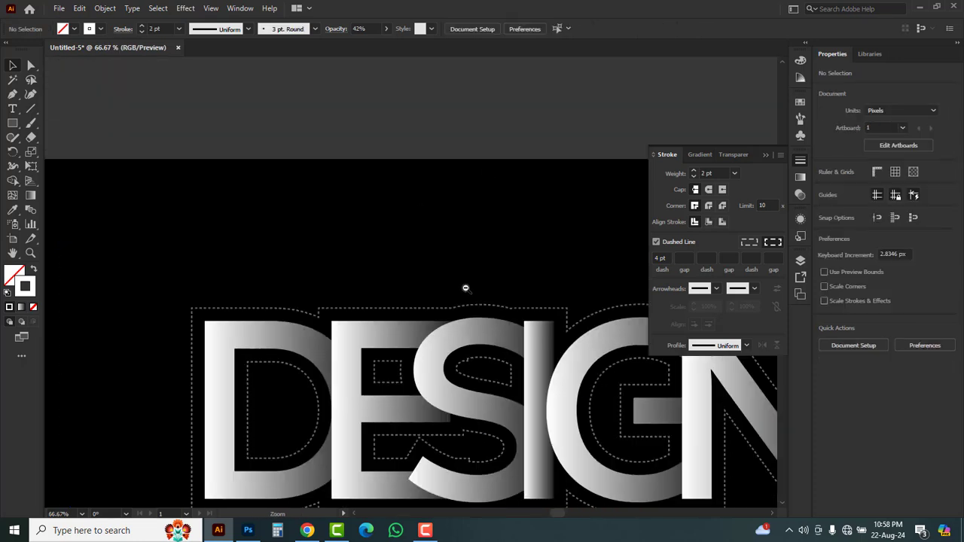
left_click(471, 285, "ctrl+alt")
left_click_drag(502, 314, 435, 203)
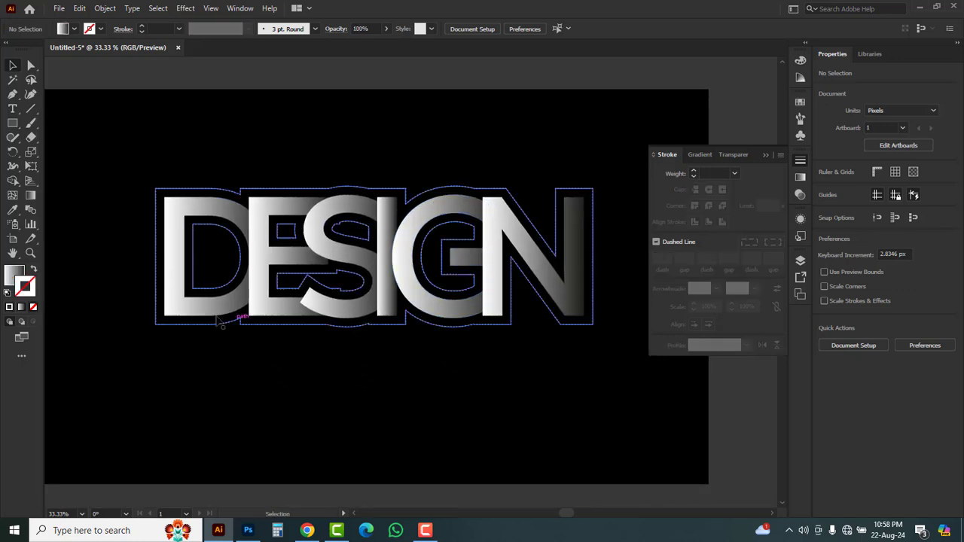
left_click_drag(214, 314, 245, 379)
key("ctrl+z")
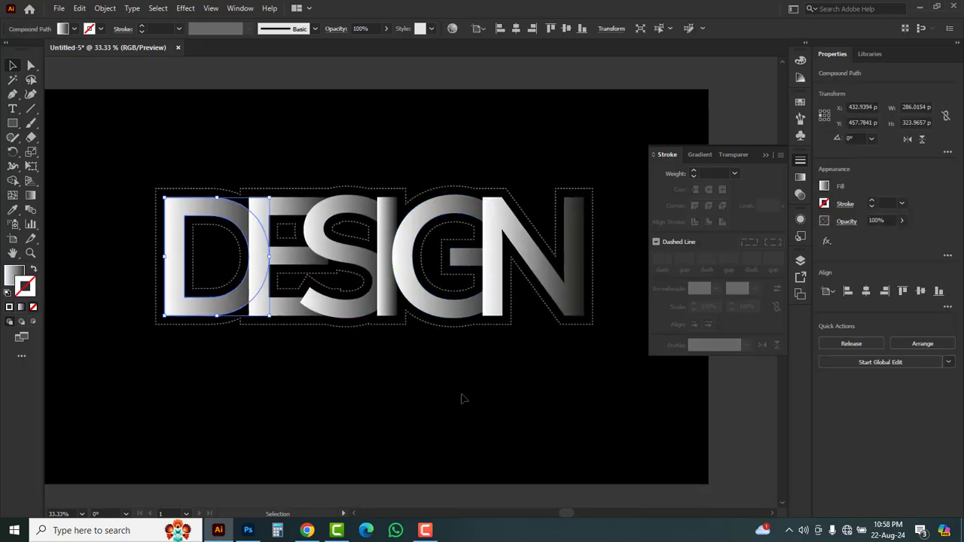
left_click(274, 359)
left_click(196, 309)
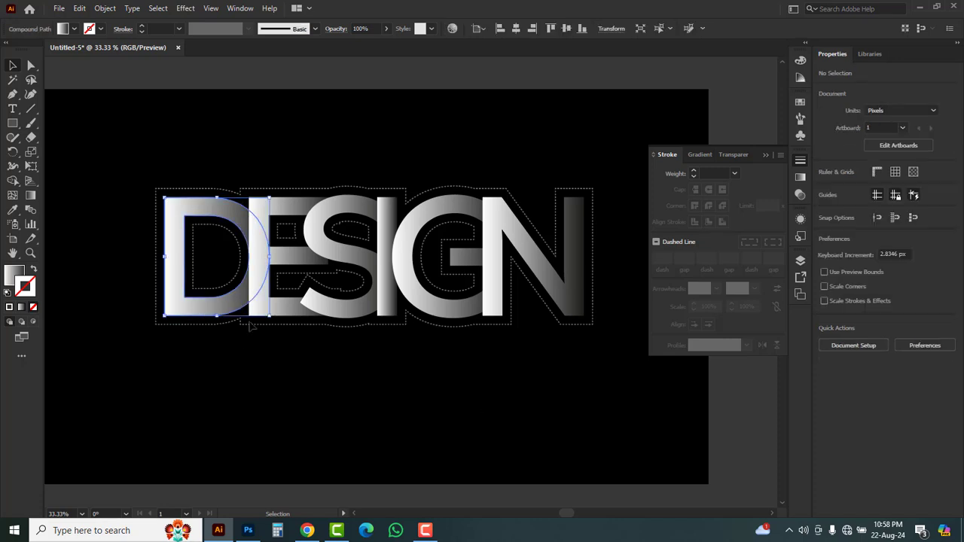
left_click(289, 305, "shift")
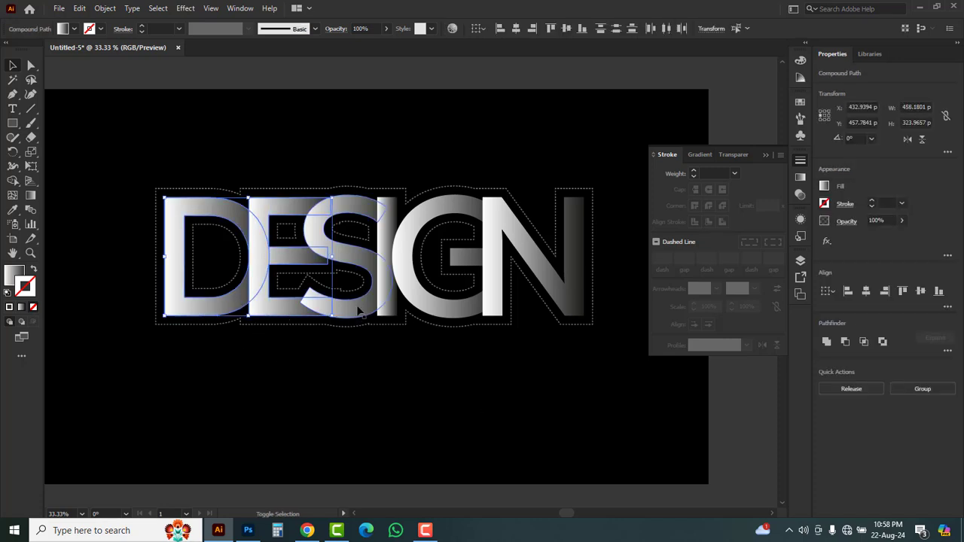
left_click(388, 258, "shift")
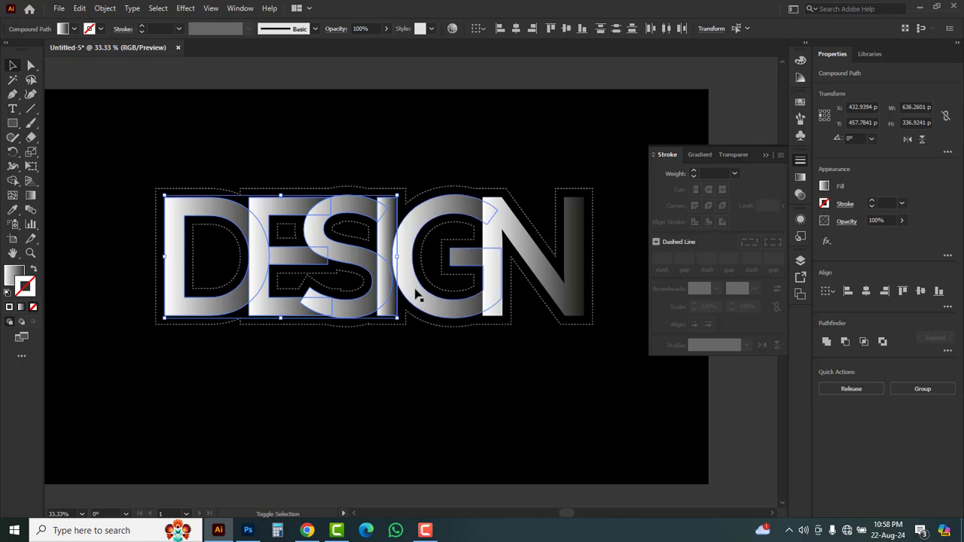
left_click(417, 294, "shift")
left_click(495, 238, "shift")
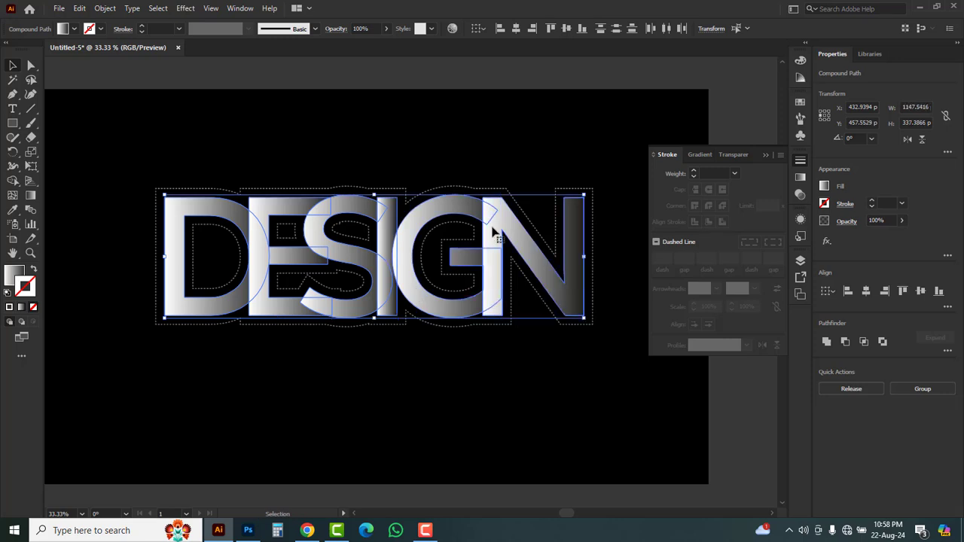
left_click_drag(490, 232, 490, 366)
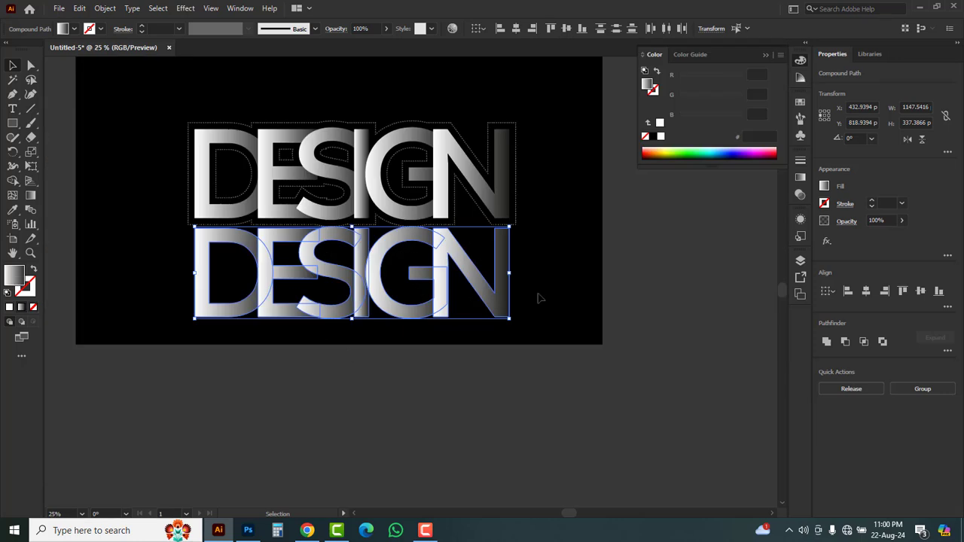
Step: Unite the copied letters into one shape and move it up against the base of the original word
left_click(826, 341)
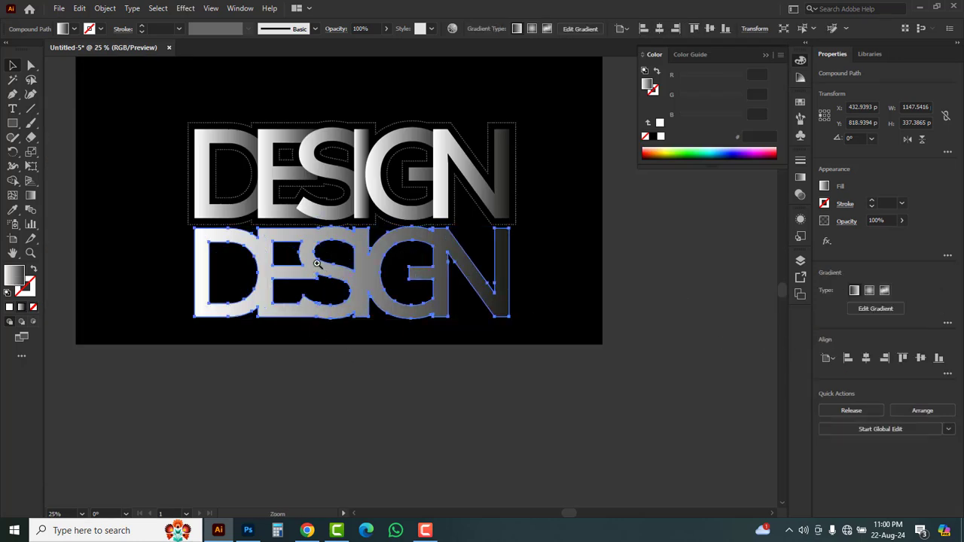
key("ctrl+equal")
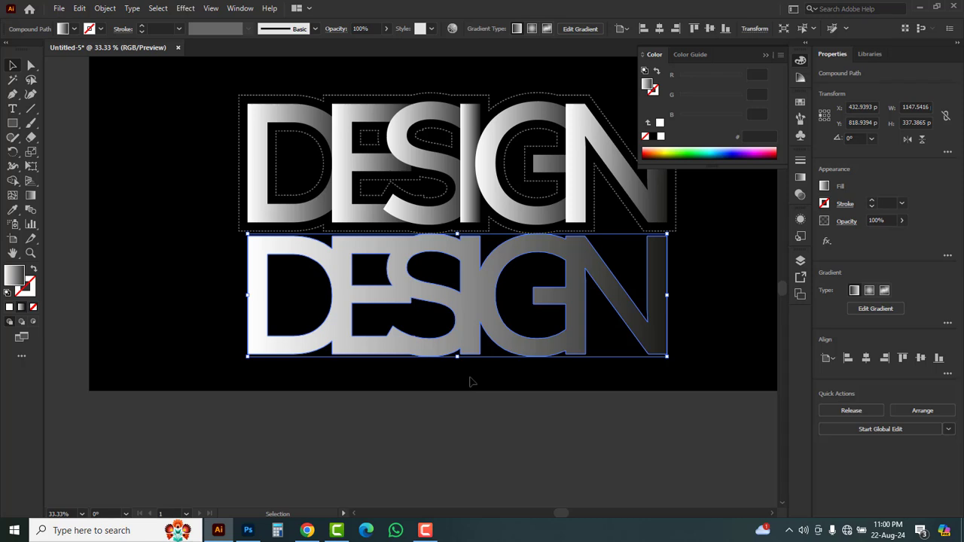
left_click_drag(458, 341, 457, 329)
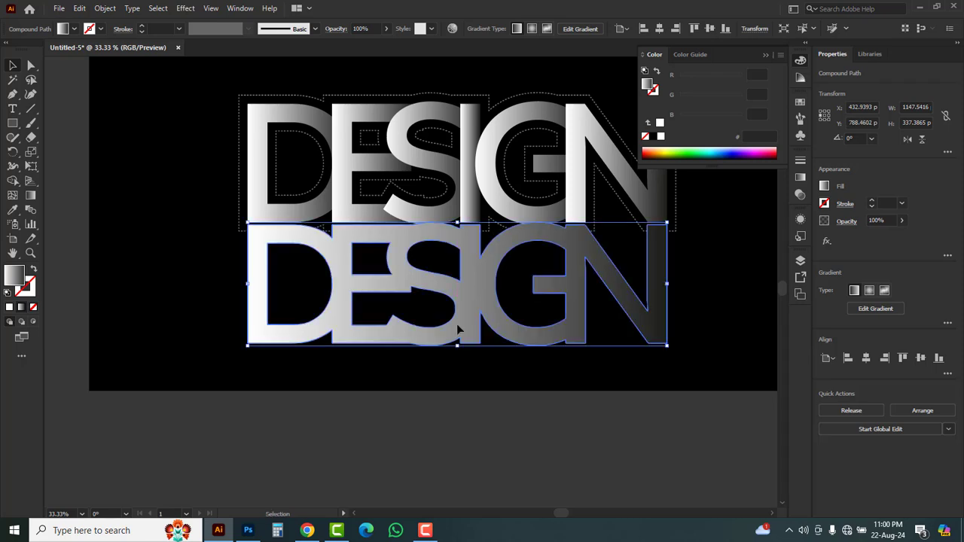
key("Up")
key("Up")
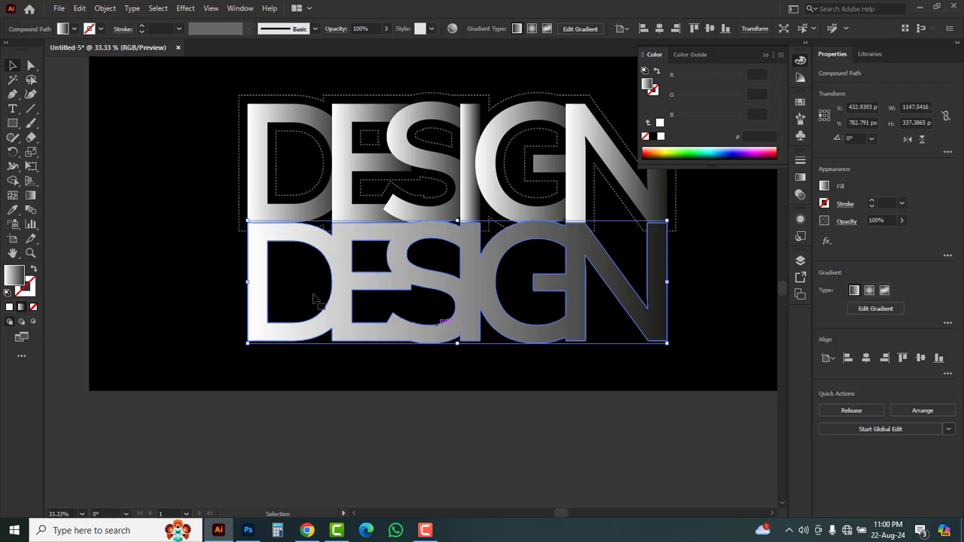
Step: Run the united copy's gradient vertically and set its lower color stop to black
left_click(31, 196)
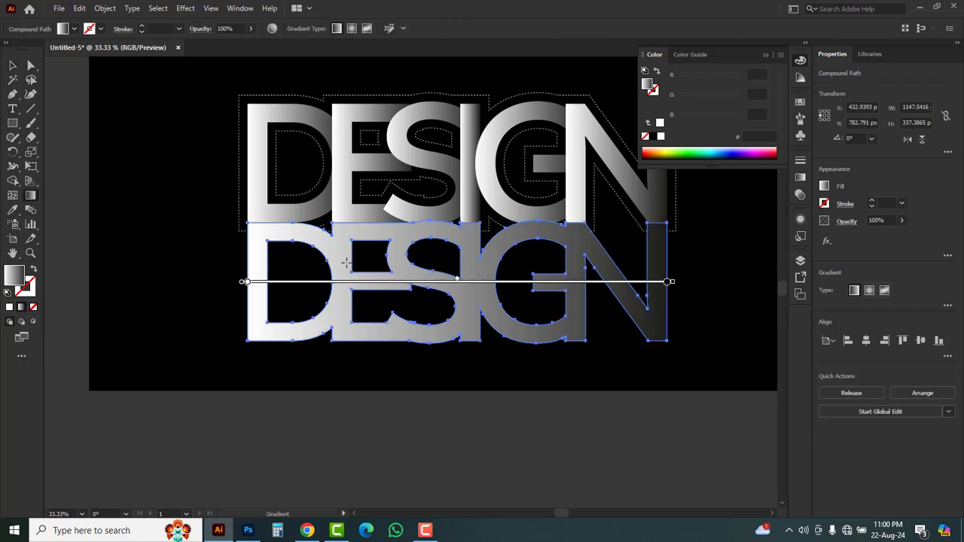
mouse_move(423, 355)
left_mouse_down()
mouse_move(421, 230)
mouse_move(456, 235)
left_mouse_up()
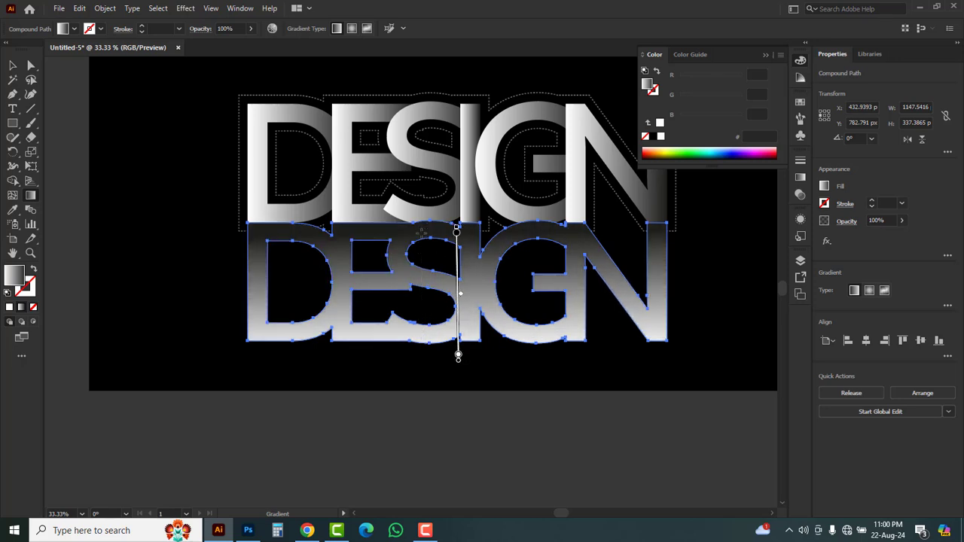
double_click(458, 355)
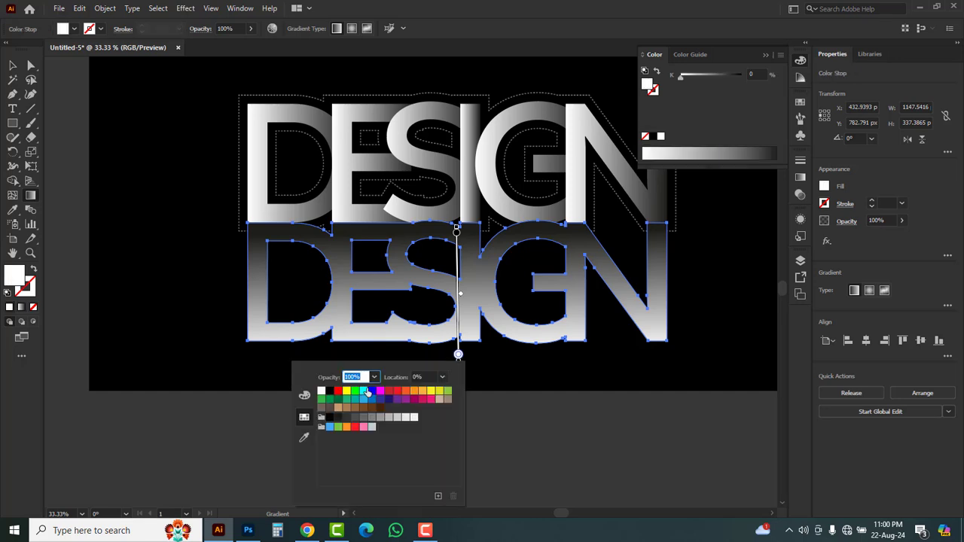
left_click(329, 392)
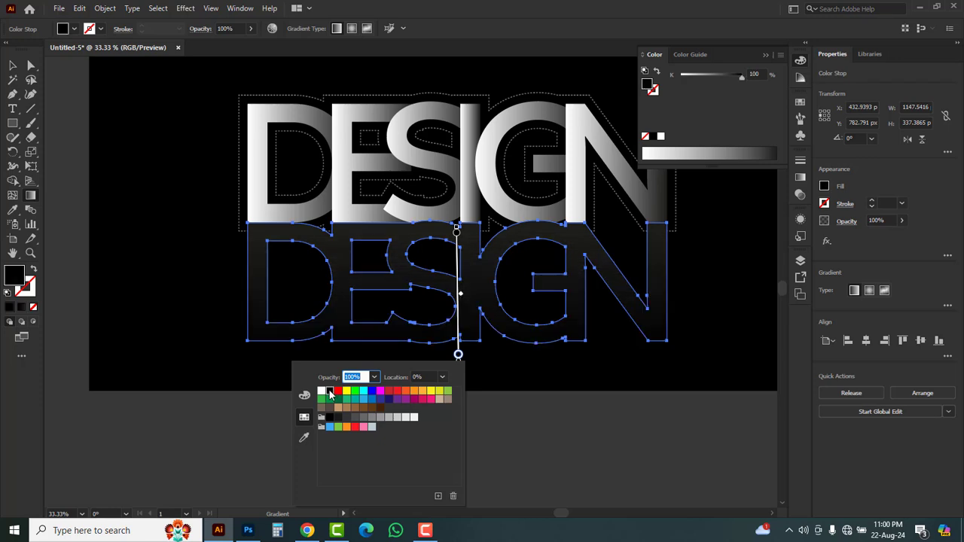
Step: Set the upper color stop of the copy's gradient to light gray (K 29.8%)
left_click(457, 236)
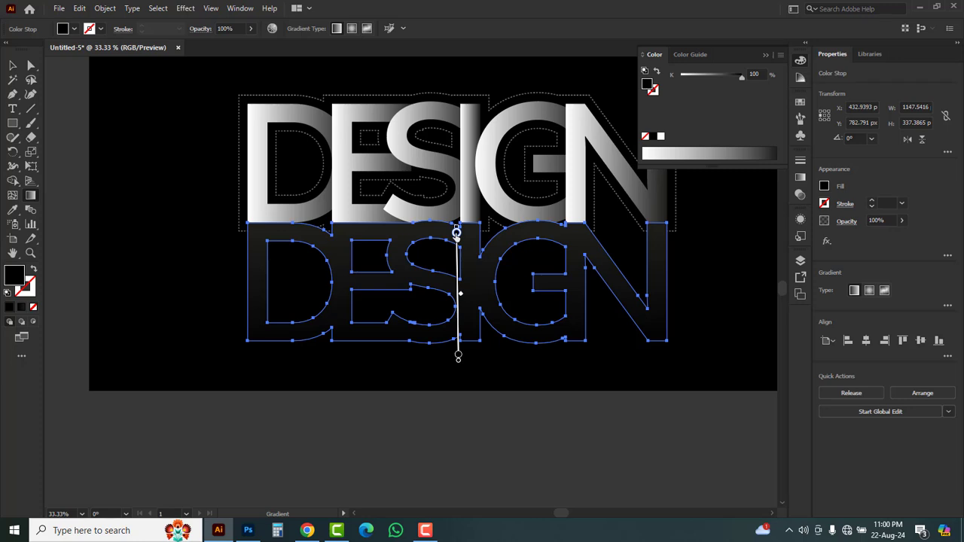
double_click(456, 234)
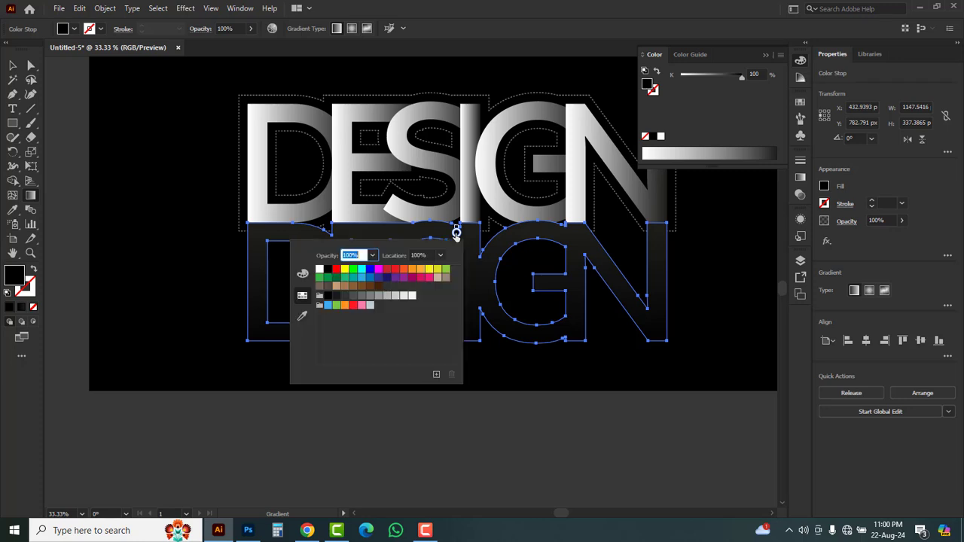
left_click(370, 296)
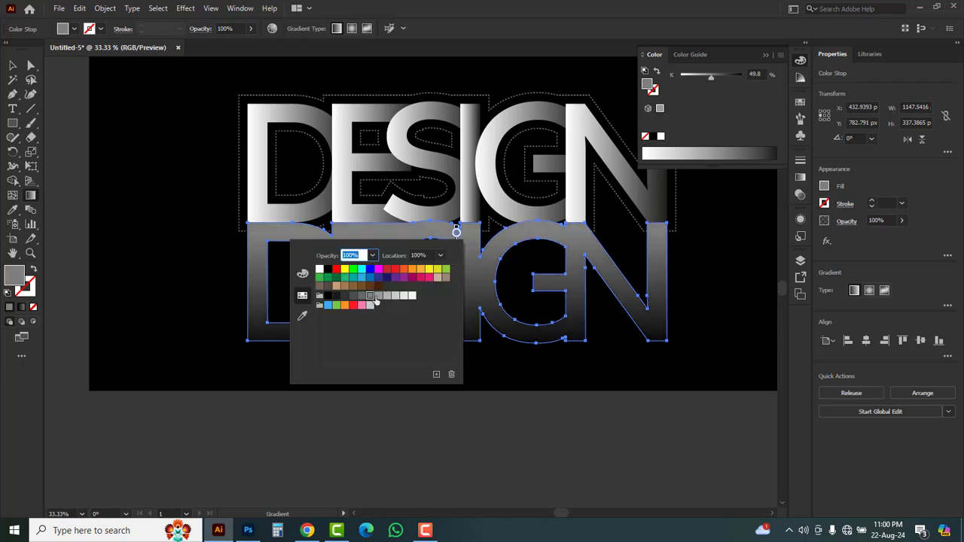
left_click(388, 297)
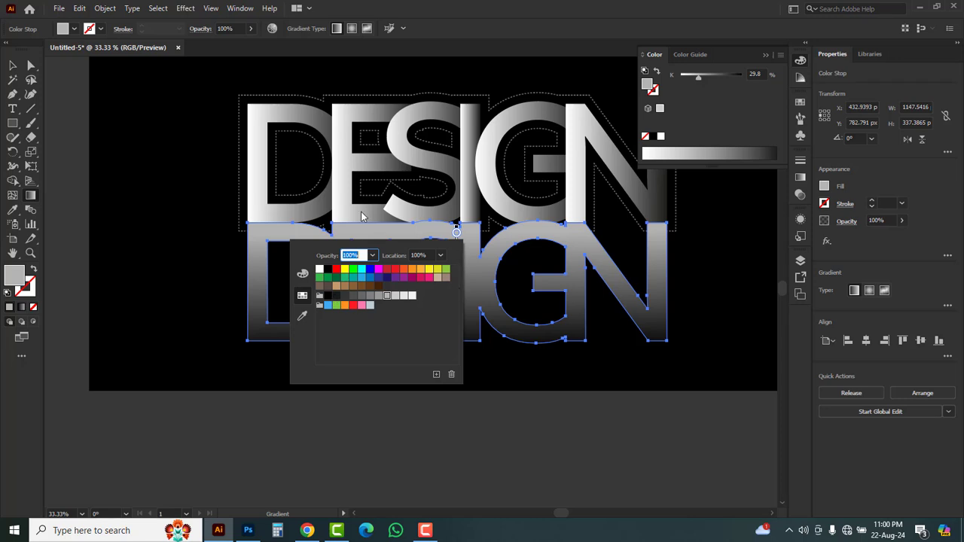
left_click(9, 65)
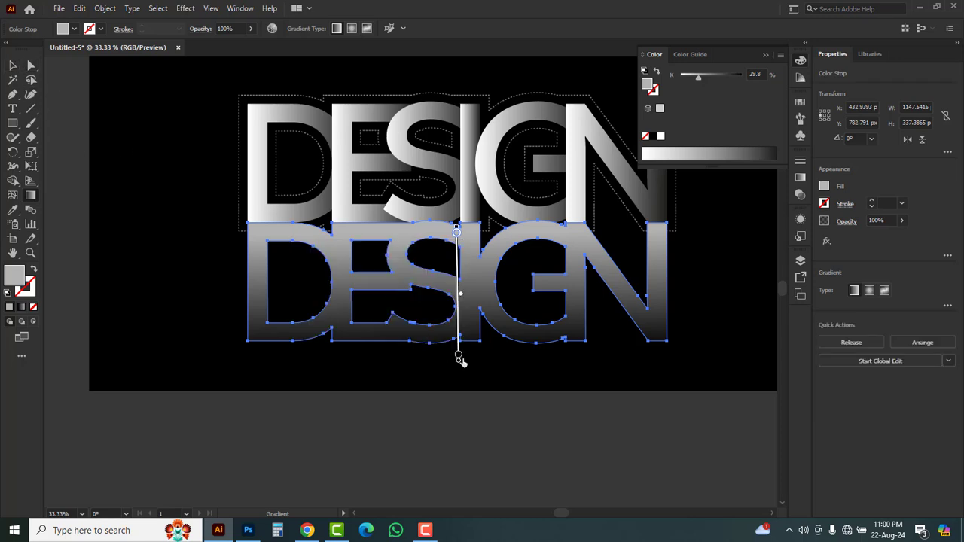
Step: Move the gradient's black stop up to the lower part of the letters so the reflection fades out sooner
left_click_drag(458, 357, 458, 309)
left_click(458, 308)
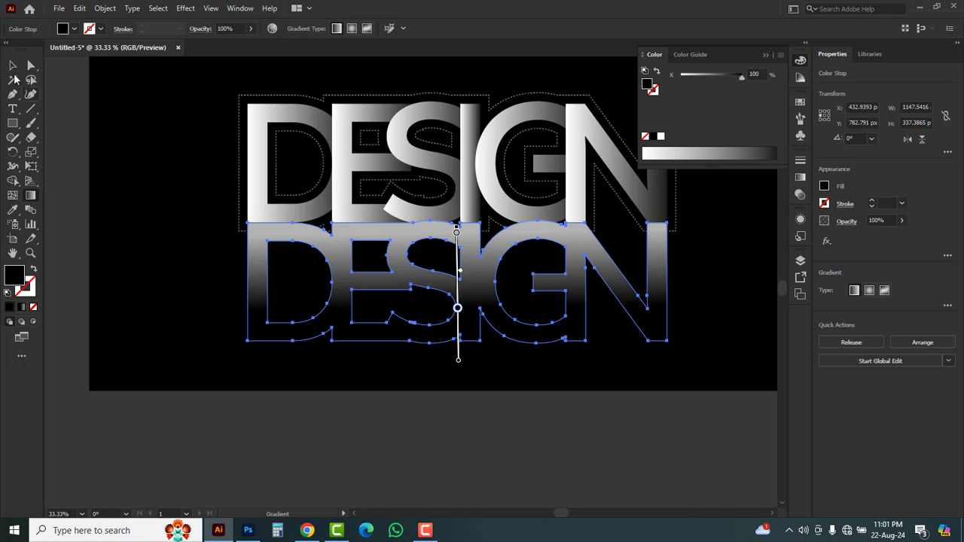
left_click(13, 67)
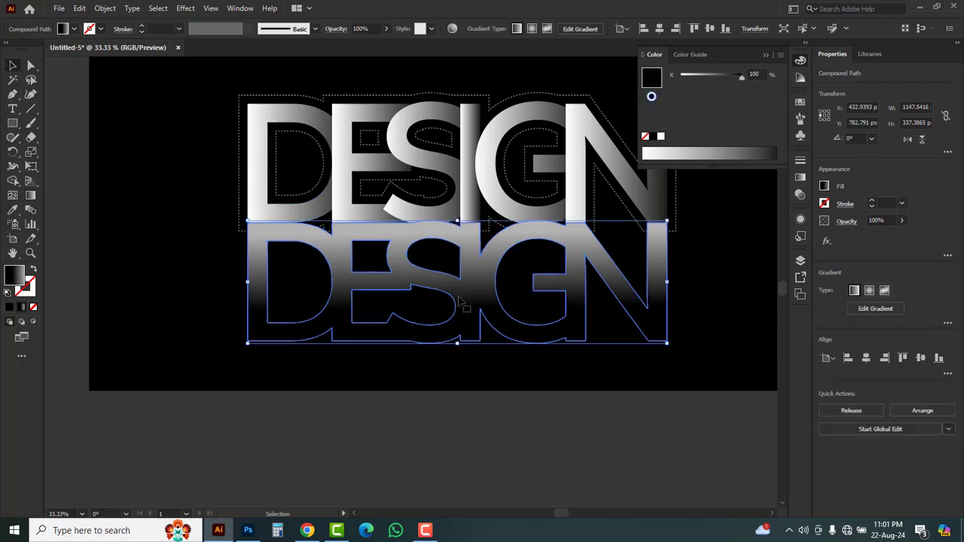
Step: Bring the original DESIGN letters and their dashed outline in front of the reflection
left_click_drag(164, 115, 606, 167)
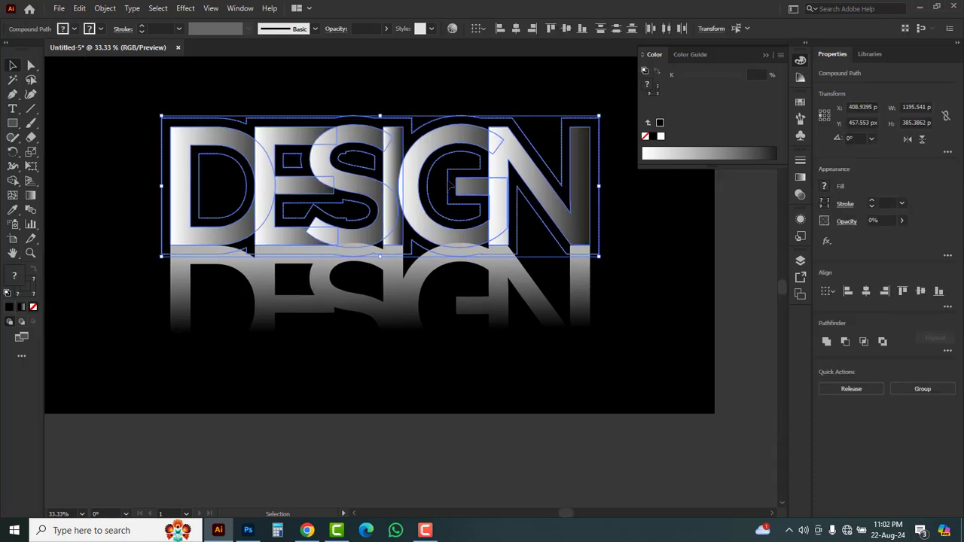
right_click(447, 179)
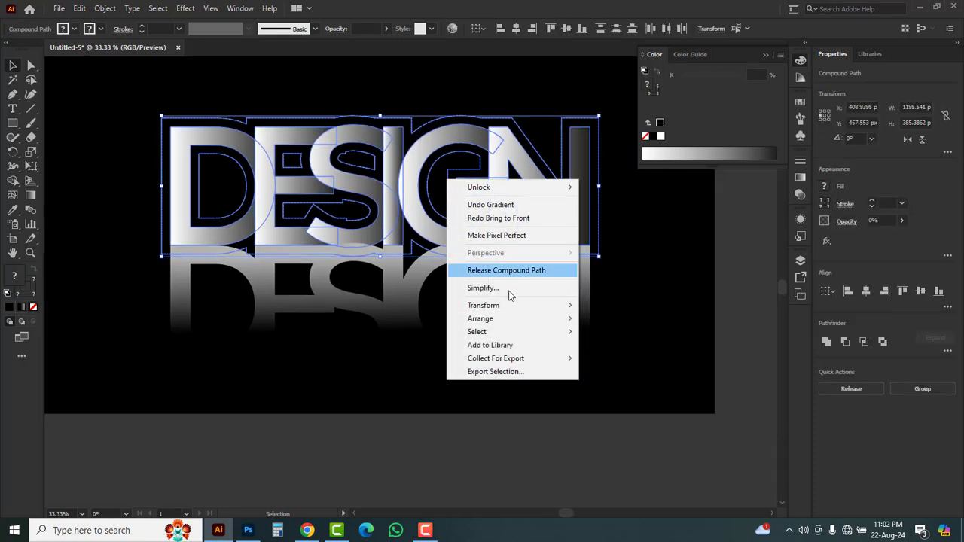
mouse_move(495, 320)
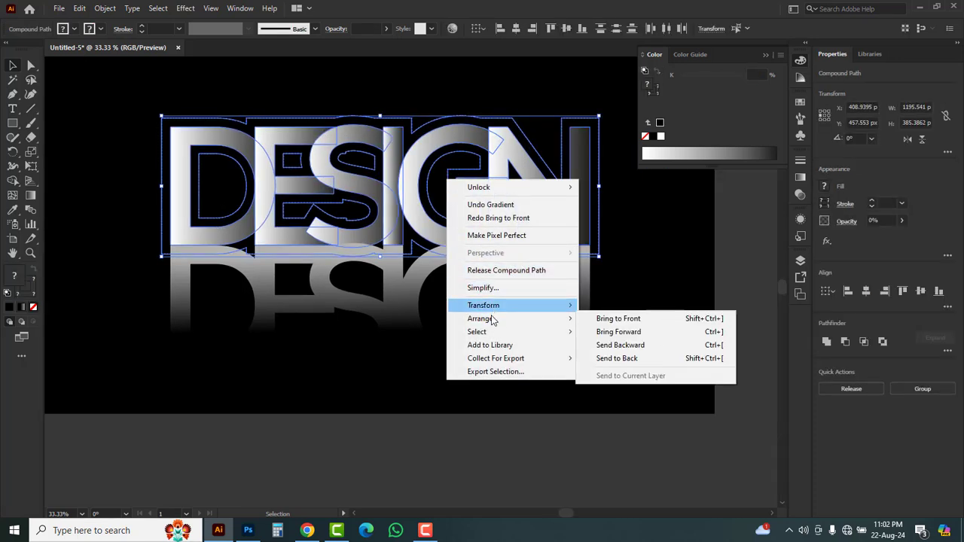
left_click(632, 319)
left_click(648, 261)
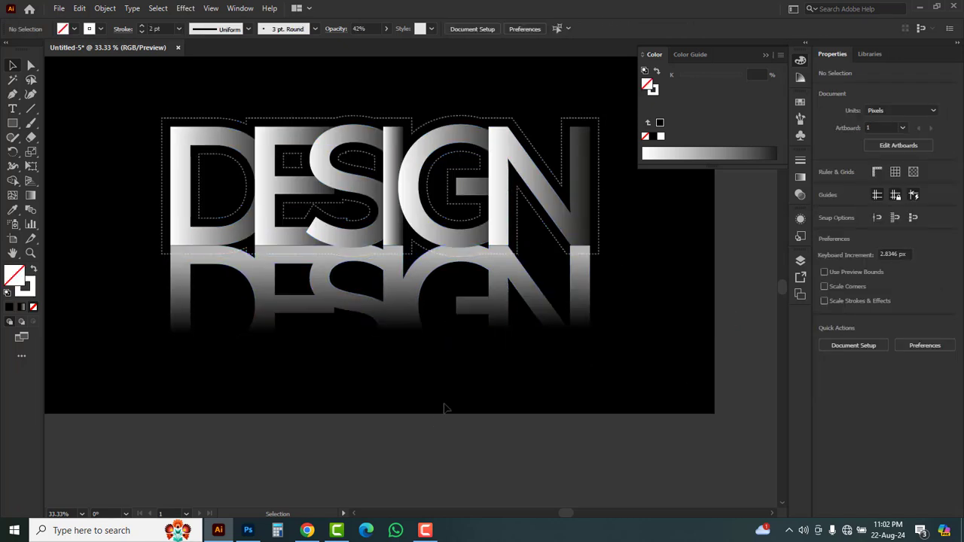
Step: Move the black stop of the reflection's gradient slightly down and shift the whole gradient up so the reflection is darker and fades sooner
left_click(397, 309)
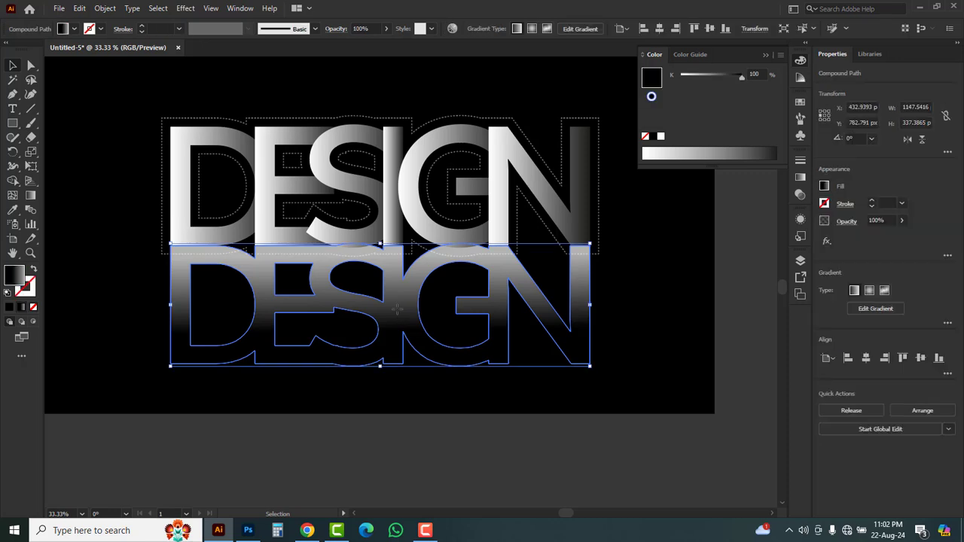
left_click(31, 196)
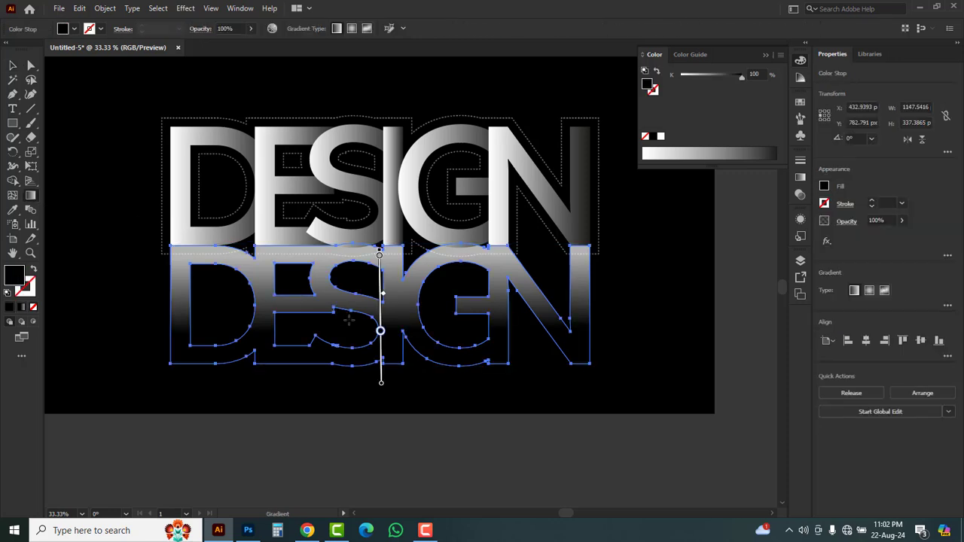
mouse_move(380, 332)
left_mouse_down()
mouse_move(381, 356)
mouse_move(381, 344)
left_mouse_up()
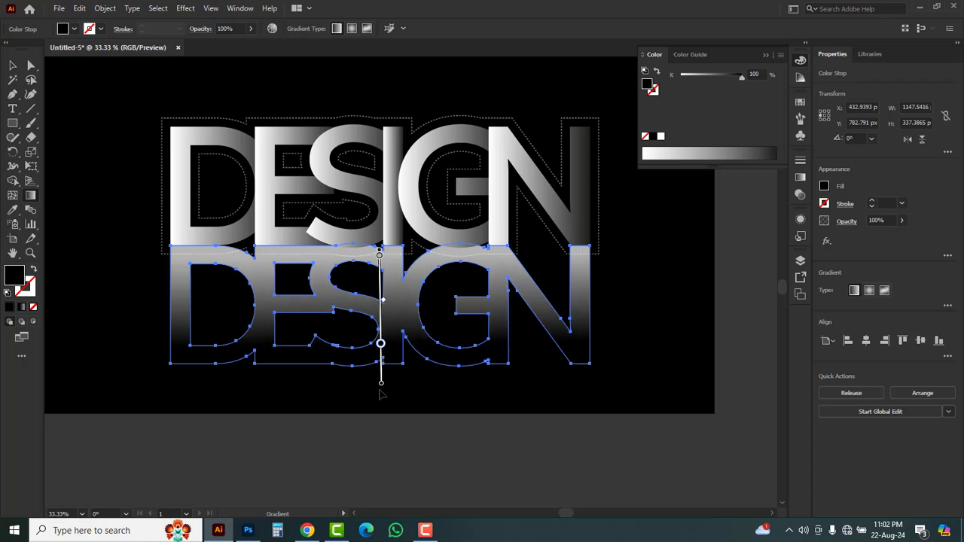
left_click_drag(383, 391, 384, 427)
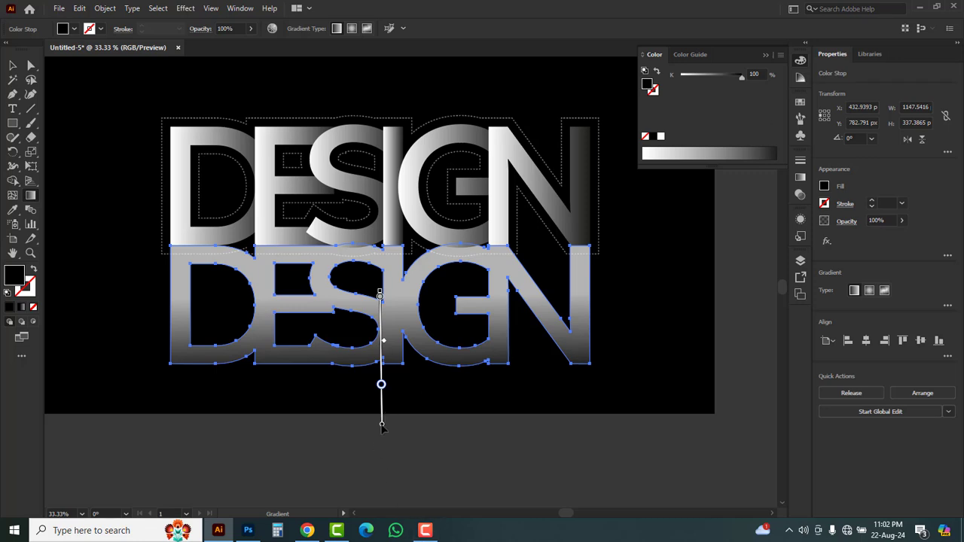
mouse_move(382, 426)
left_mouse_down()
mouse_move(385, 346)
mouse_move(383, 358)
left_mouse_up()
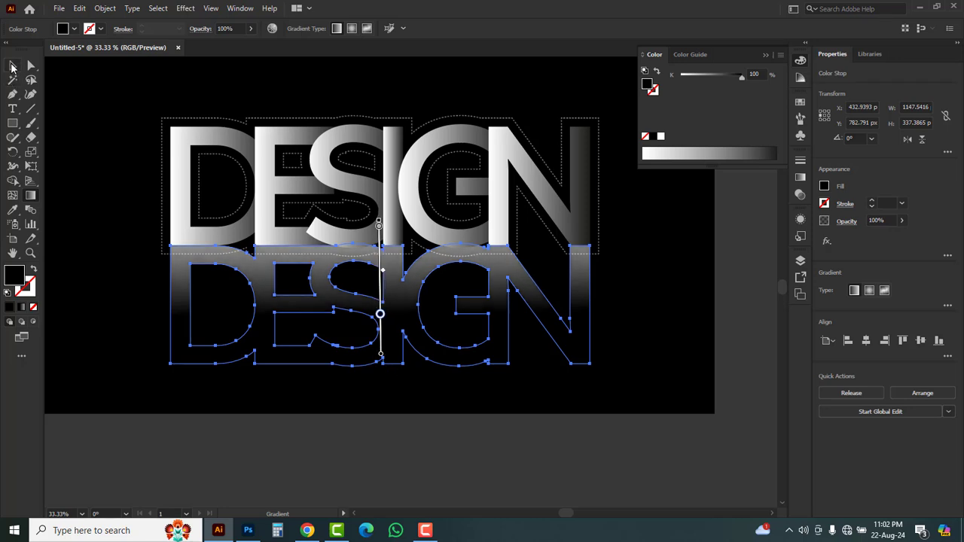
left_click(11, 66)
left_click(452, 459)
Step: Delete the dashed offset outline around the word and hide the panels to view the artwork enlarged
left_click_drag(473, 329, 493, 382)
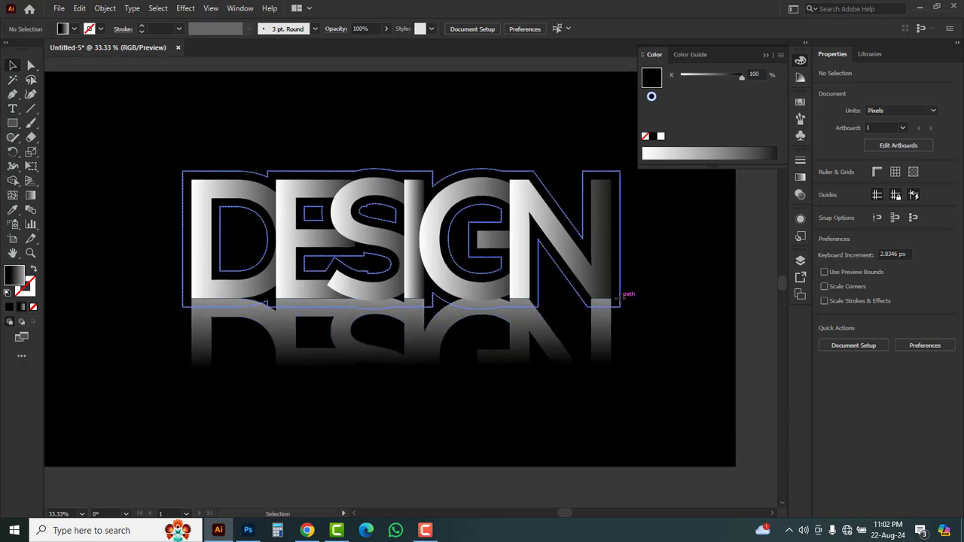
left_click(621, 286)
left_click(655, 271)
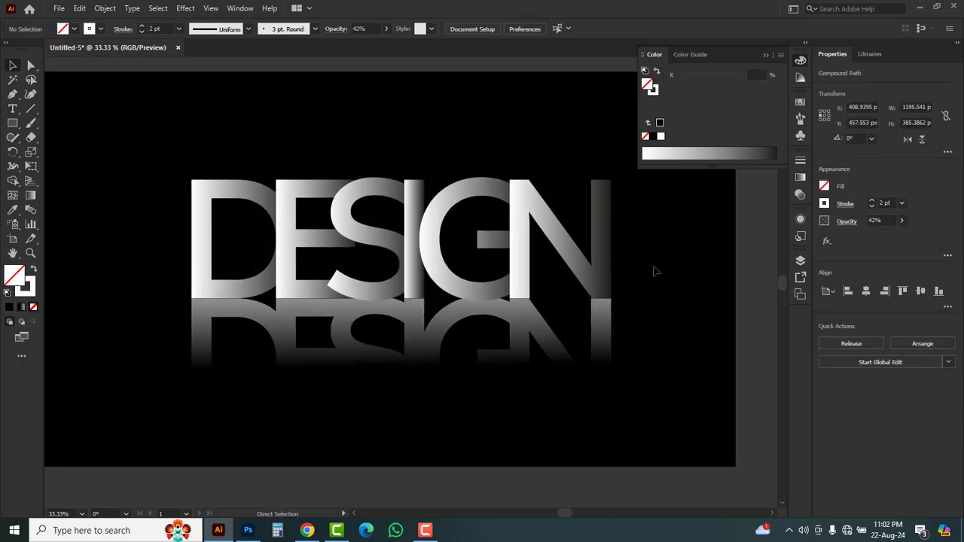
left_click(437, 263, "ctrl")
key("Tab")
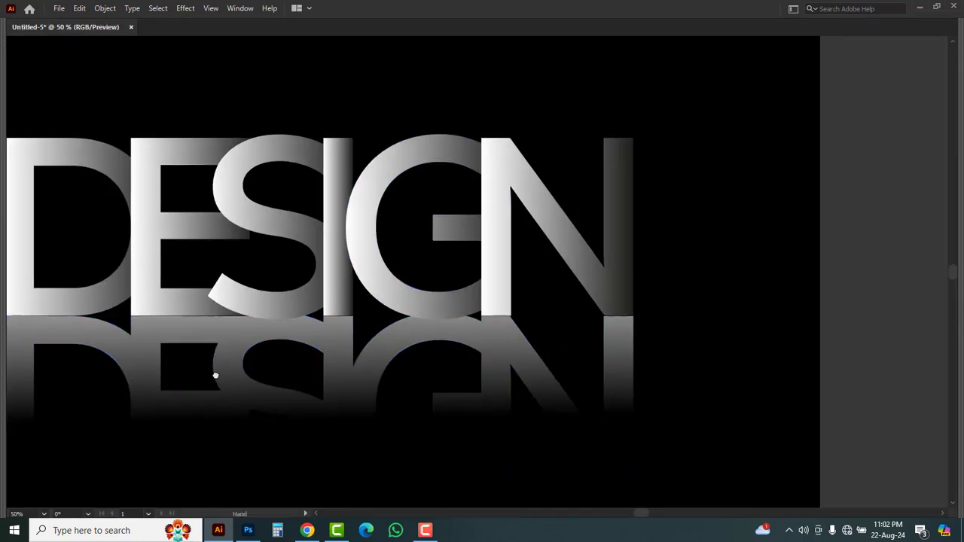
left_click_drag(214, 377, 396, 321)
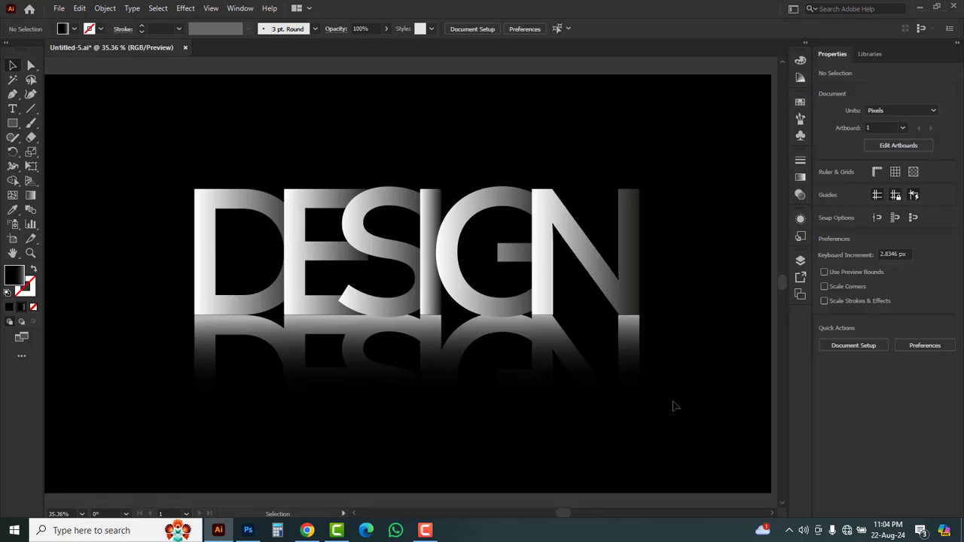